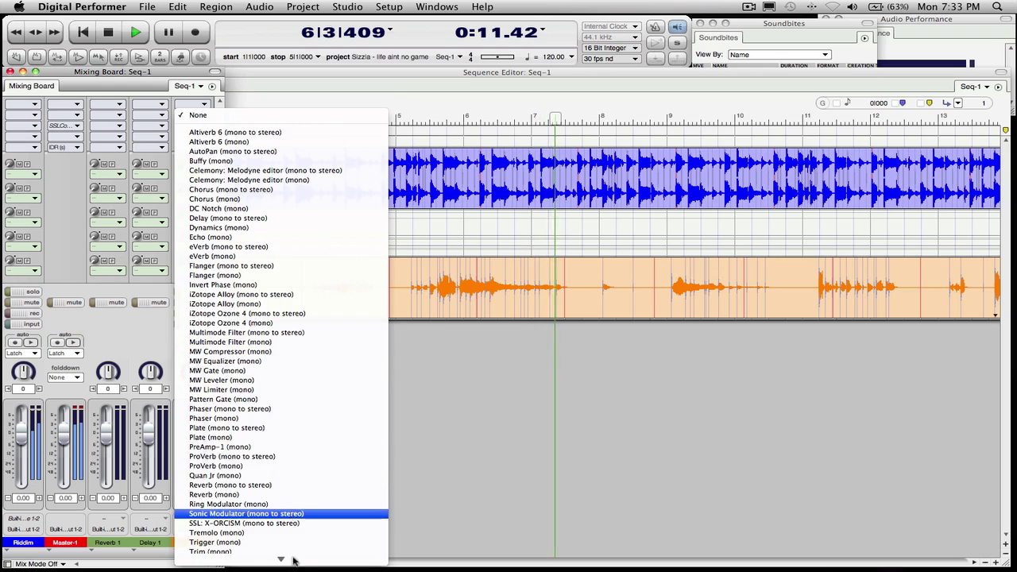
# Step: Insert the mono Waves SSLGChannel plug-in on the Audio-1 track and raise its output gain to 6.2
pyautogui.moveTo(312, 559)
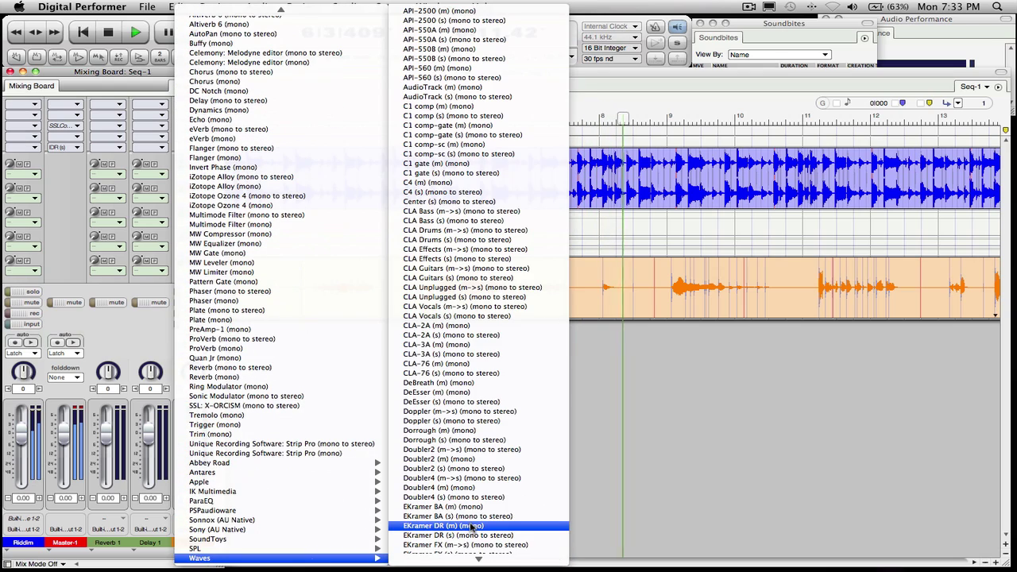
pyautogui.moveTo(478, 563)
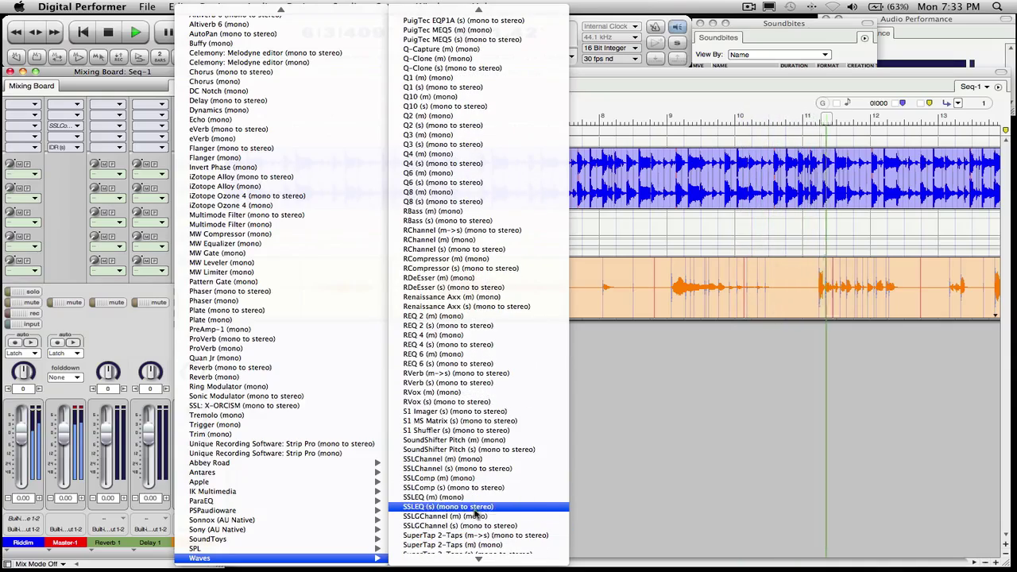
pyautogui.click(476, 521)
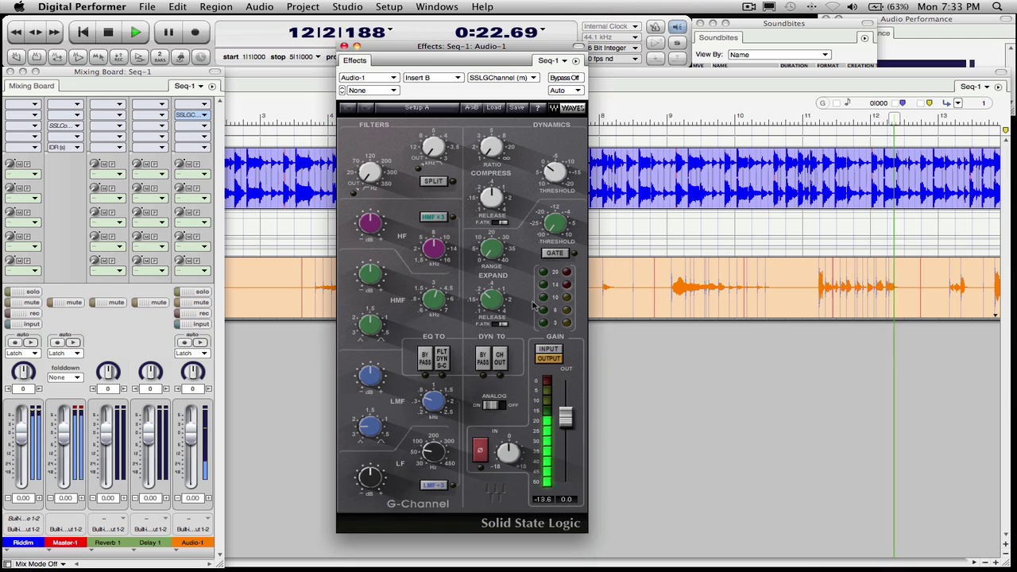
pyautogui.click(578, 62)
pyautogui.click(604, 76)
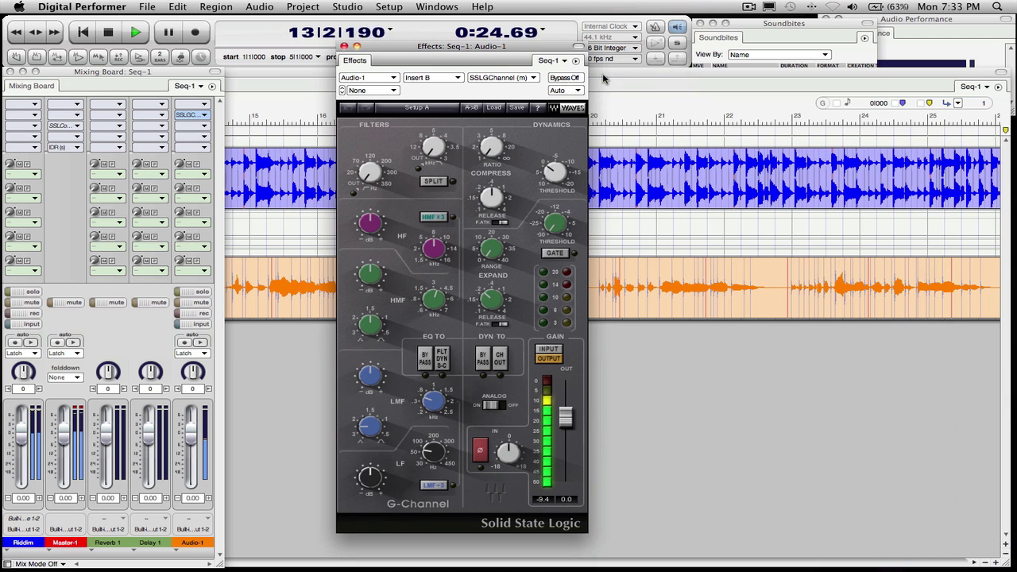
pyautogui.moveTo(566, 416); pyautogui.dragTo(566, 403)
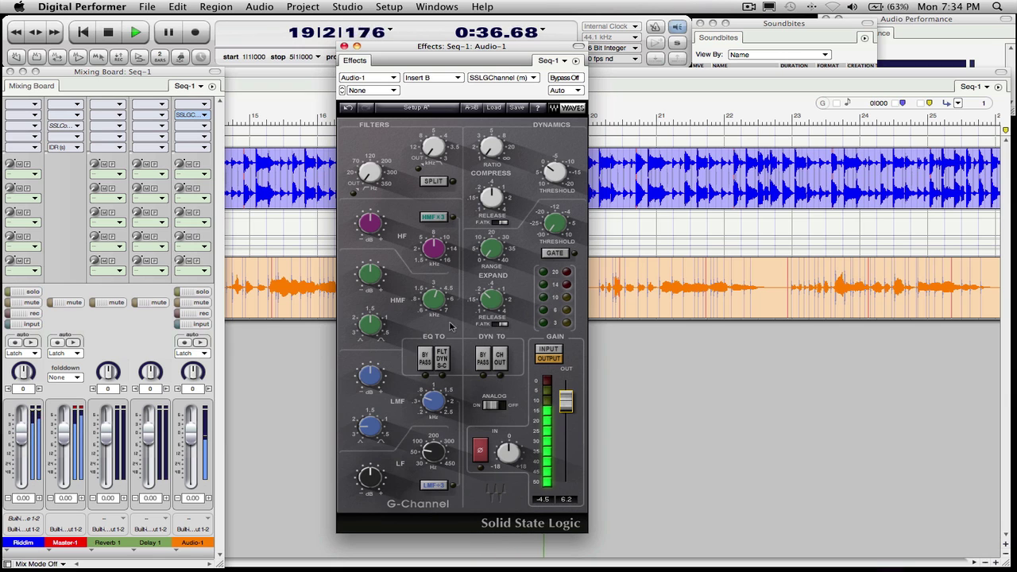
# Step: Set up the compressor on Audio-1 with fast attack, adjusted threshold, a raised ratio and a release shortened to about 0.15
pyautogui.click(500, 224)
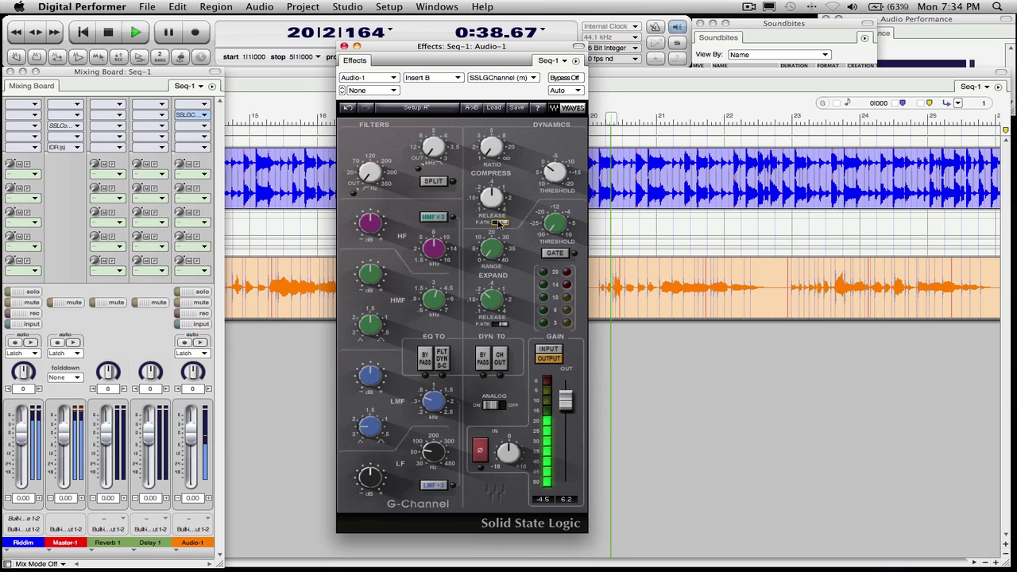
pyautogui.moveTo(554, 172); pyautogui.dragTo(554, 171)
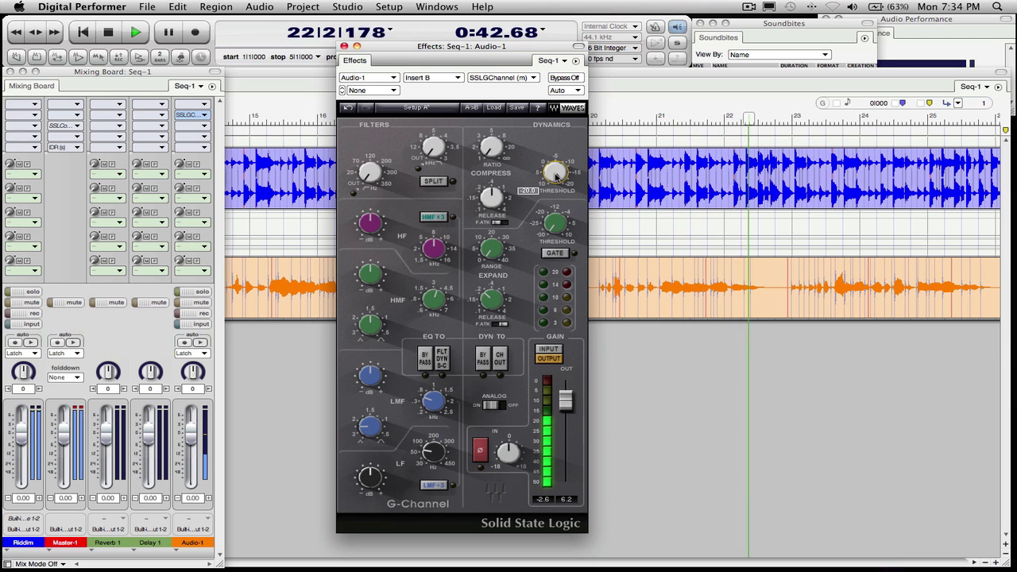
pyautogui.moveTo(491, 147); pyautogui.dragTo(491, 117)
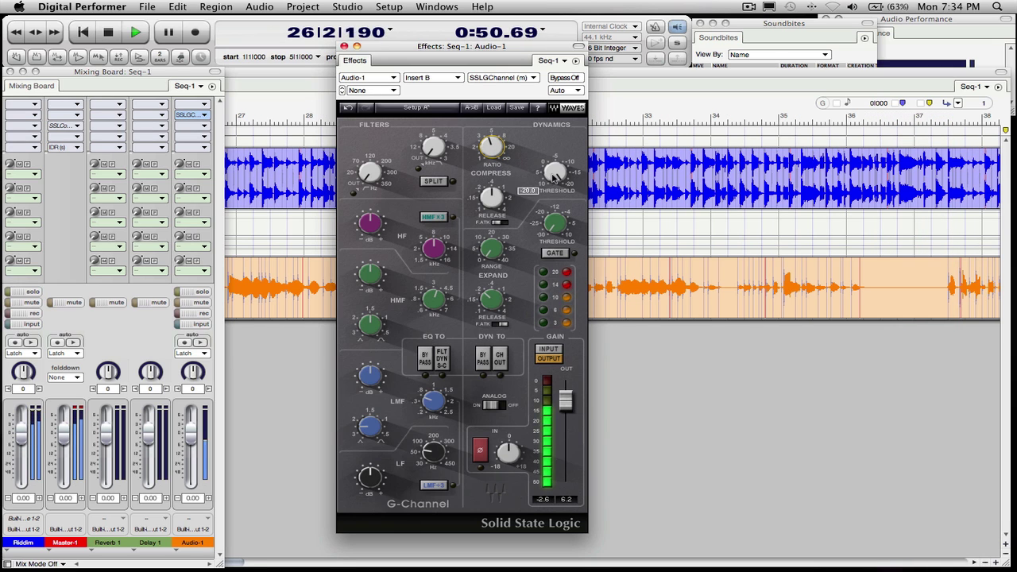
pyautogui.moveTo(491, 197); pyautogui.dragTo(491, 225)
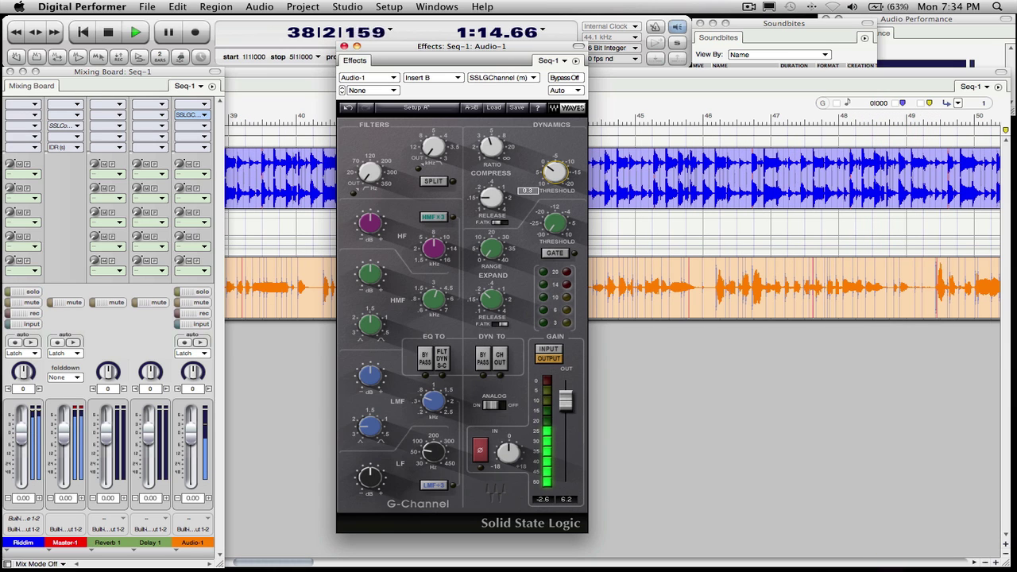
pyautogui.moveTo(494, 201); pyautogui.dragTo(489, 202)
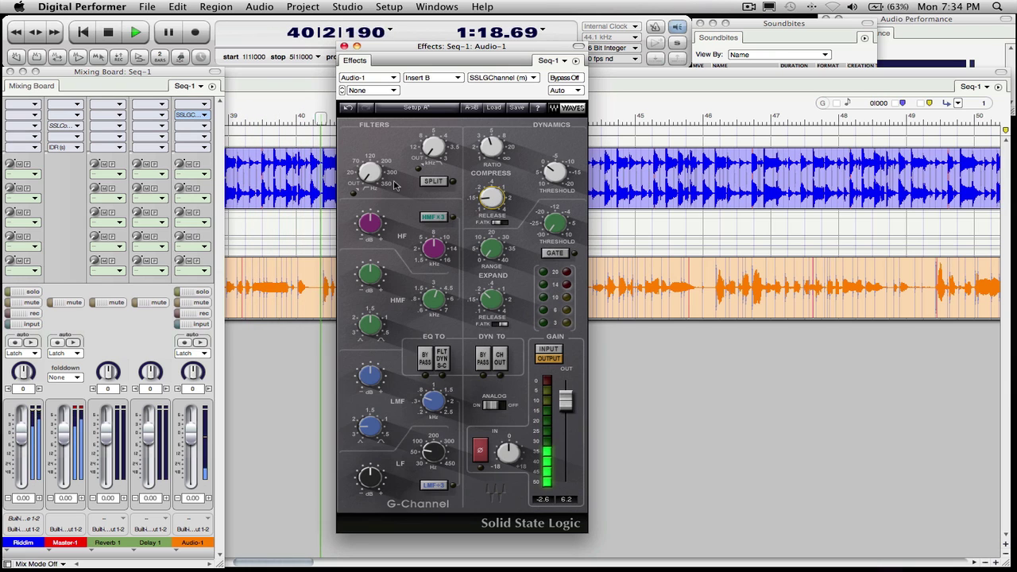
# Step: Set the high-pass filter to 70 Hz, and boost the LF band slightly at a raised frequency with LMF÷3 engaged
pyautogui.moveTo(370, 174); pyautogui.dragTo(369, 168)
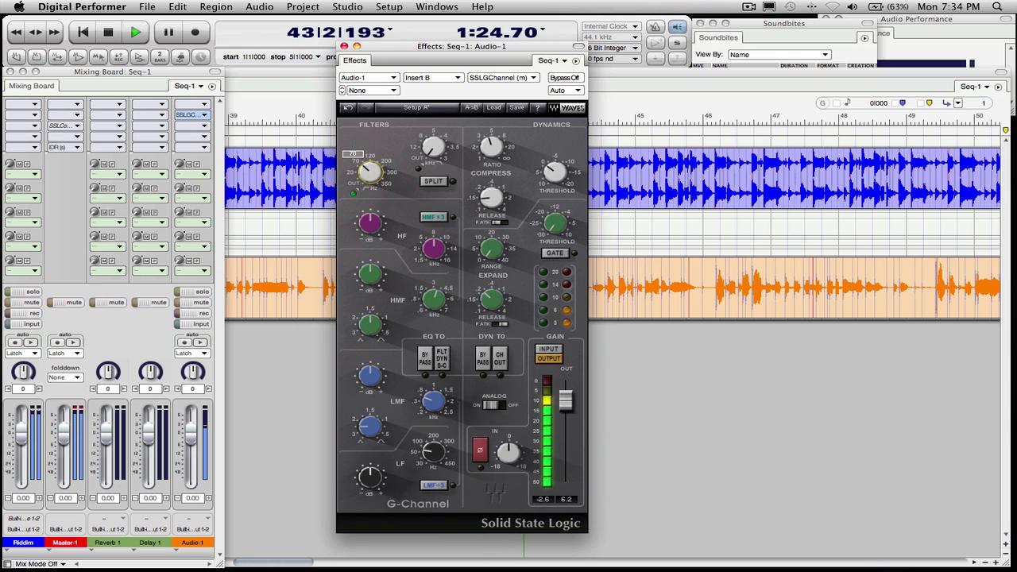
pyautogui.click(430, 486)
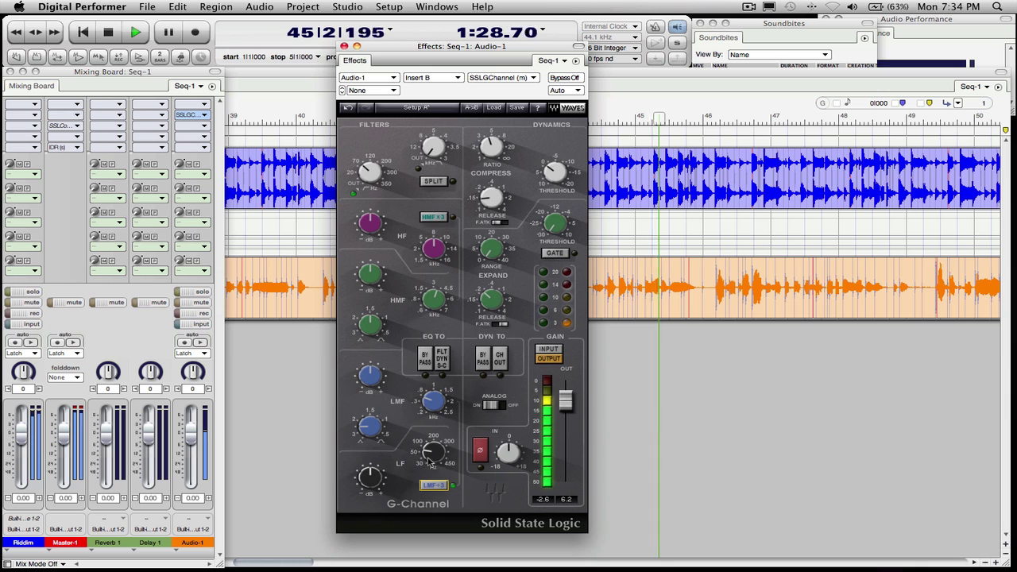
pyautogui.moveTo(428, 461); pyautogui.dragTo(429, 416)
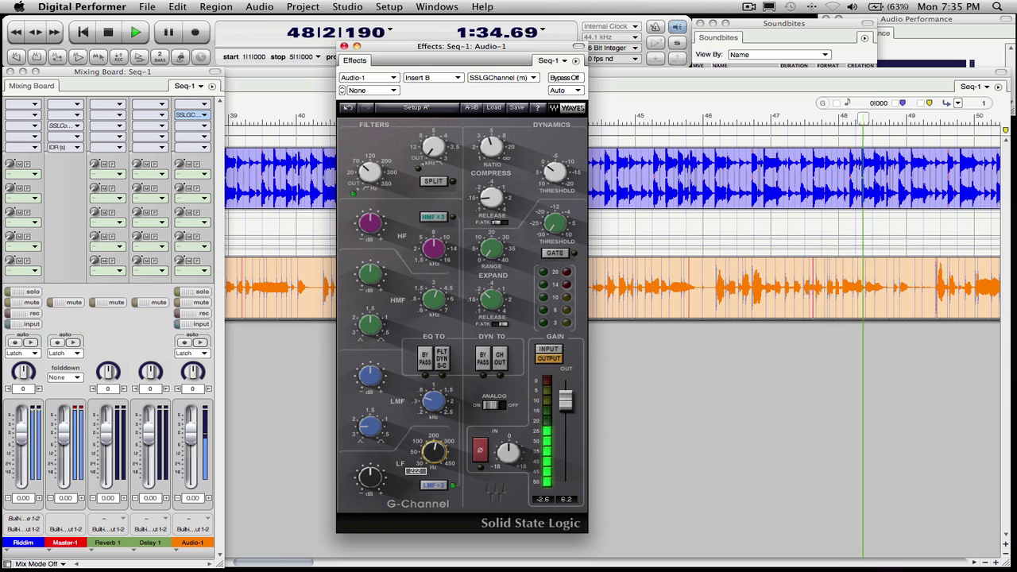
pyautogui.click(369, 477)
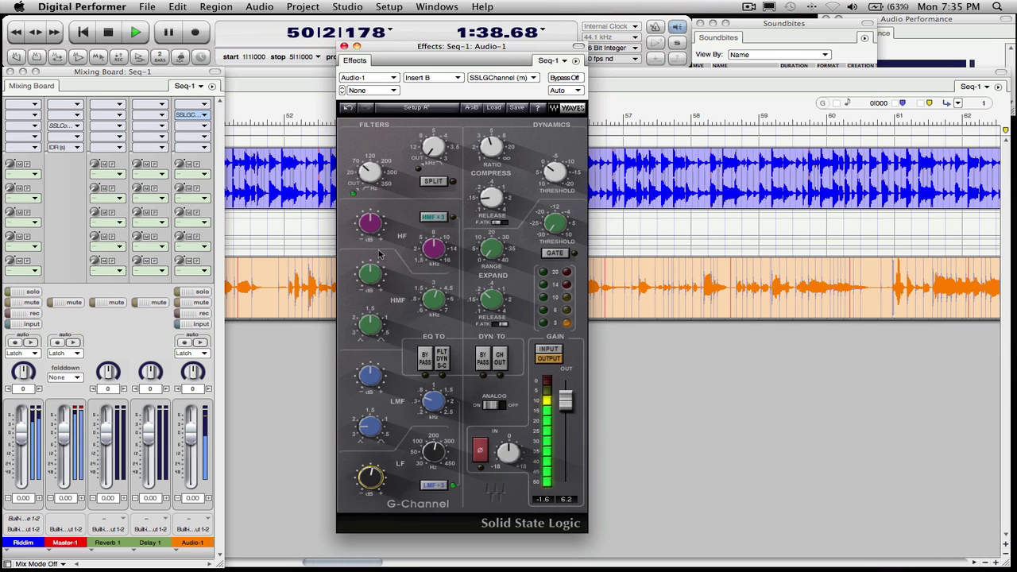
# Step: Engage HMF×3, lower the HF band's frequency and boost its gain slightly
pyautogui.click(434, 217)
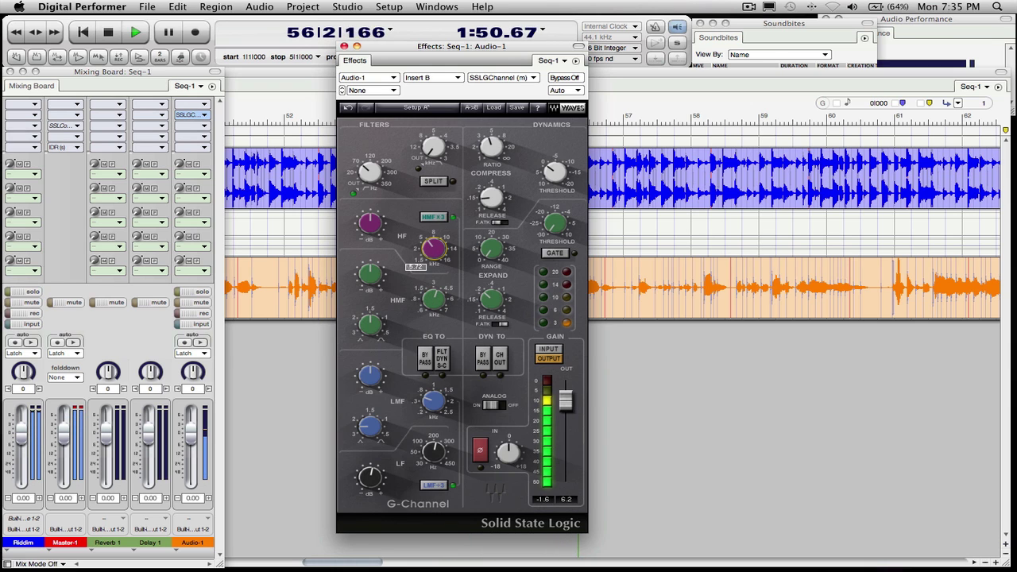
pyautogui.moveTo(434, 249); pyautogui.dragTo(434, 256)
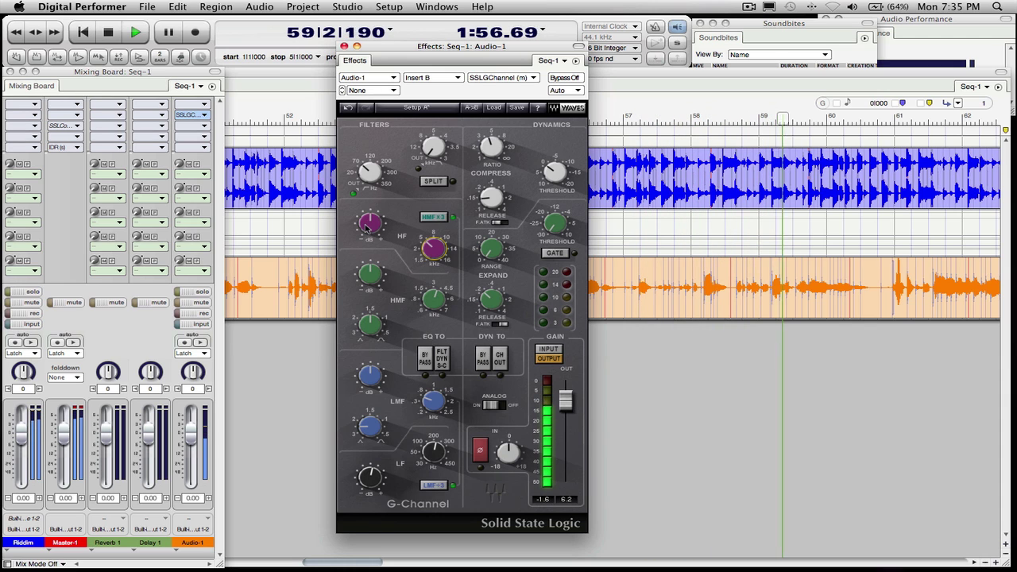
pyautogui.moveTo(368, 226); pyautogui.dragTo(368, 220)
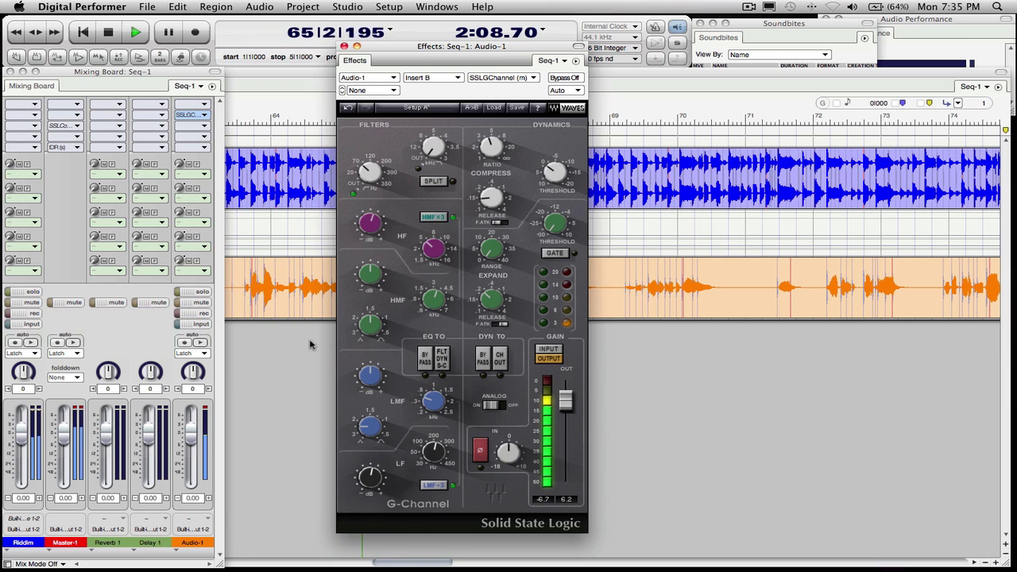
# Step: Mute the Riddim track and shape the vocal's HMF band by adjusting its Q, raising its frequency and boosting its gain slightly
pyautogui.click(32, 306)
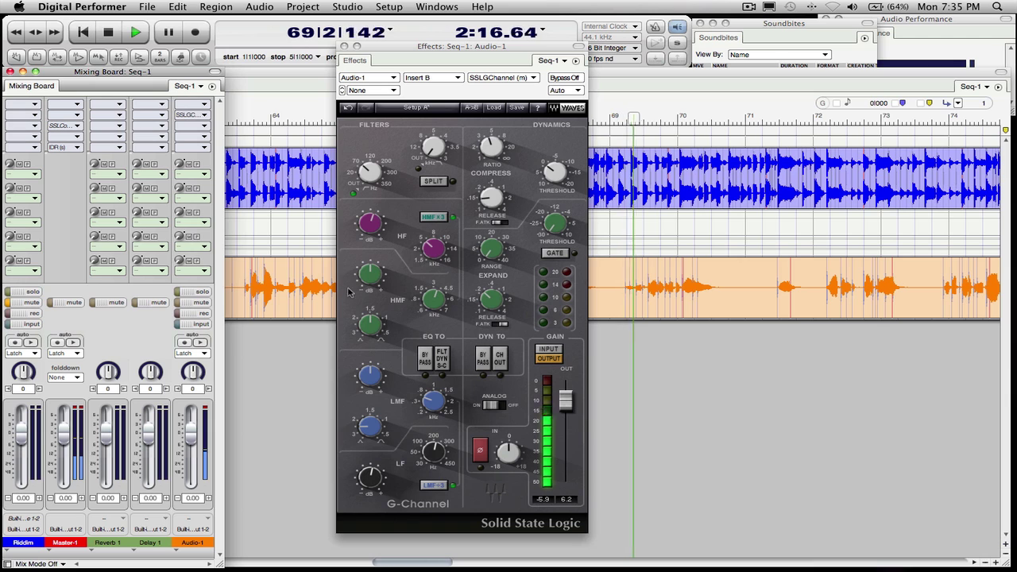
pyautogui.click(382, 325)
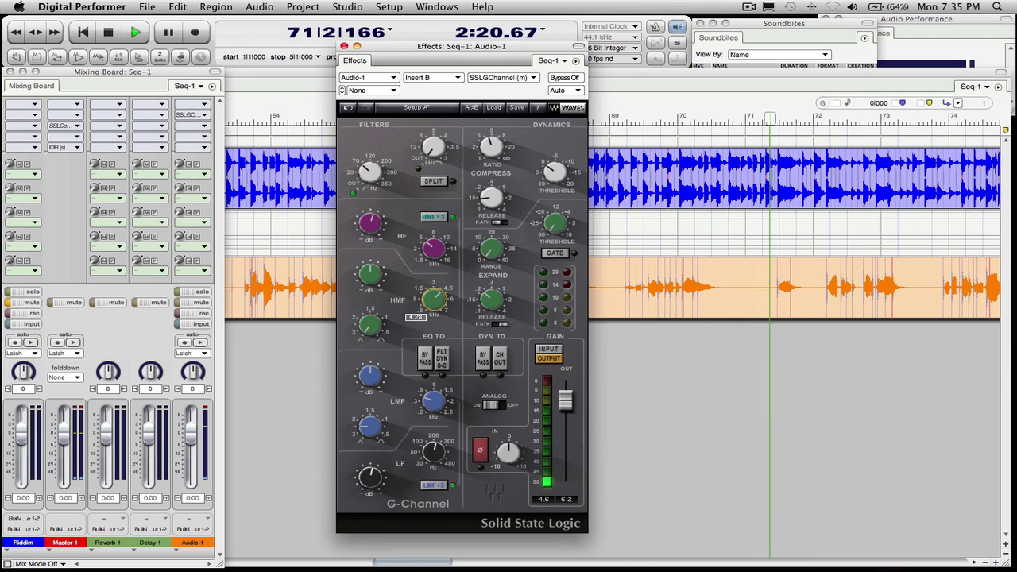
pyautogui.click(433, 300)
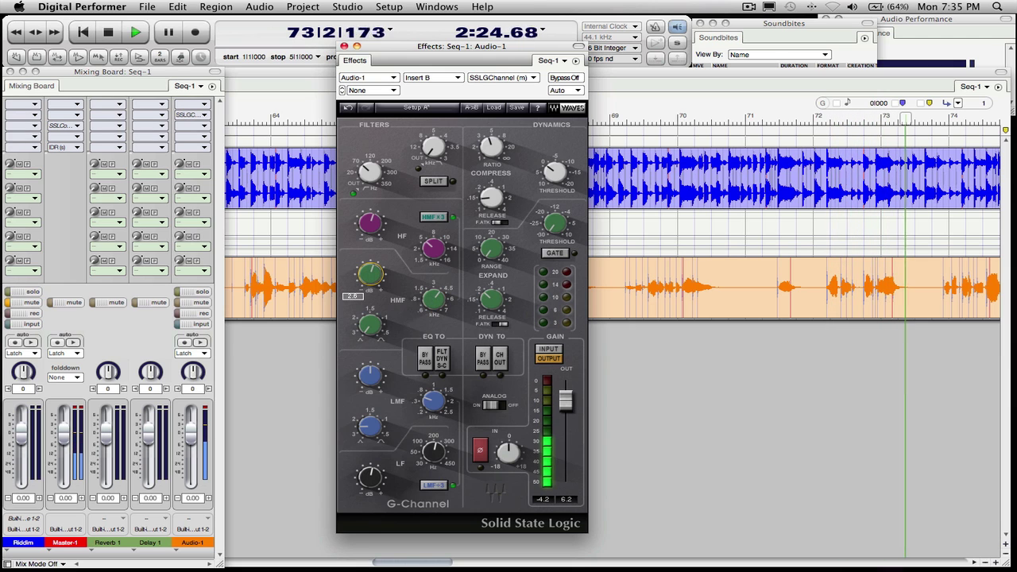
pyautogui.click(370, 274)
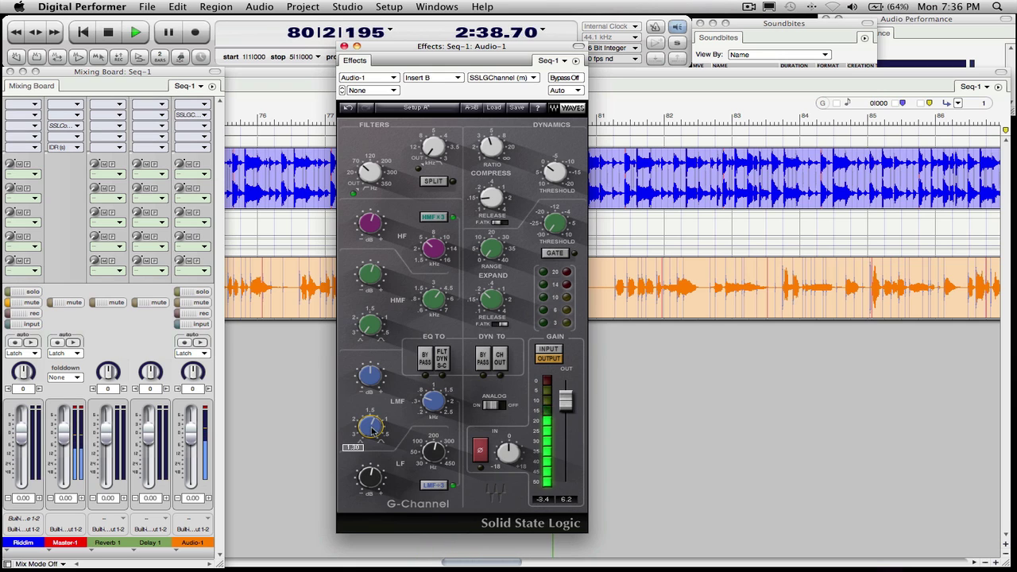
# Step: Shape the LMF band by adjusting its Q, setting its frequency to about 0.32 kHz and fine-tuning its gain
pyautogui.moveTo(427, 404)
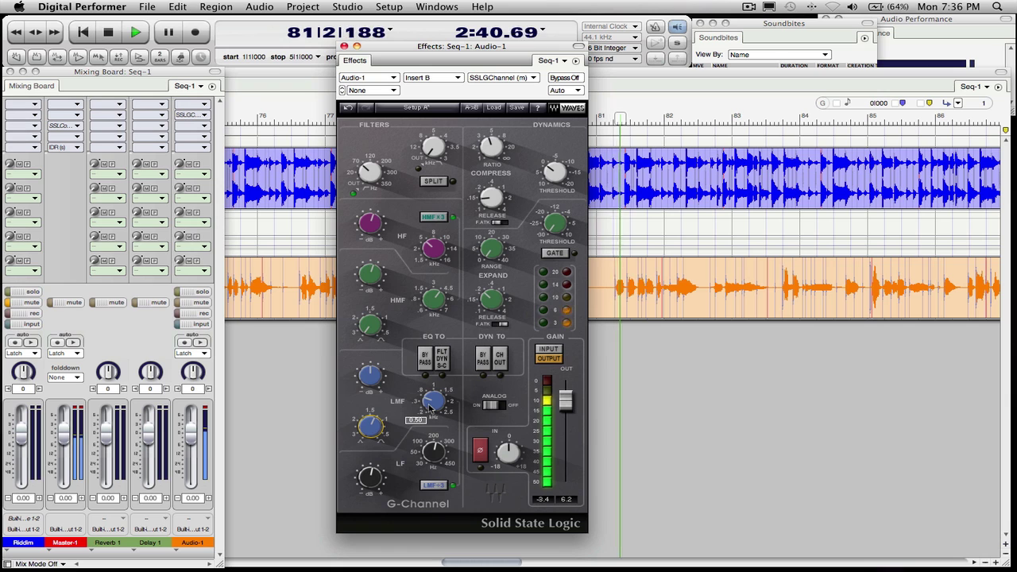
pyautogui.moveTo(427, 405); pyautogui.dragTo(427, 415)
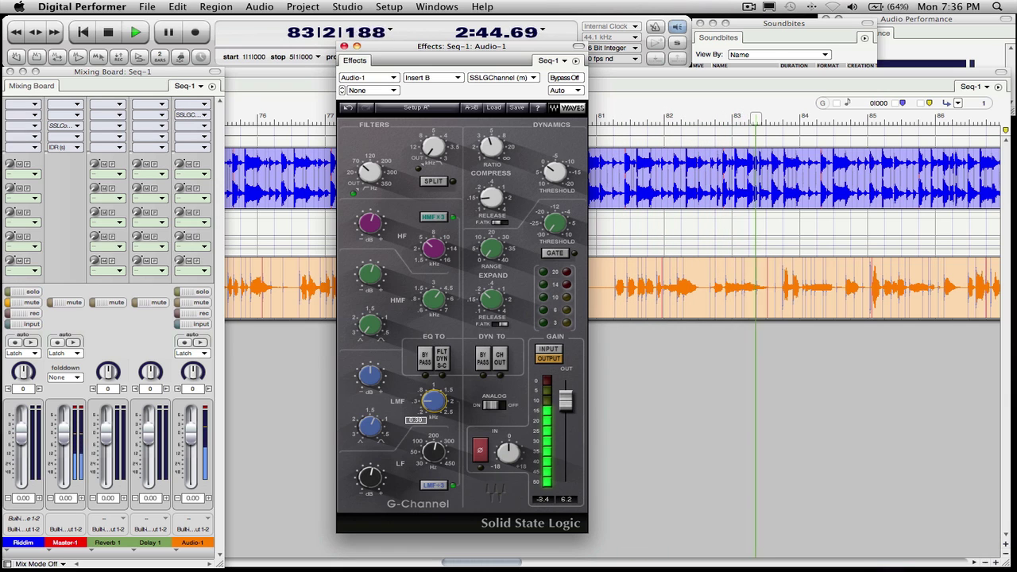
pyautogui.moveTo(427, 415); pyautogui.dragTo(426, 410)
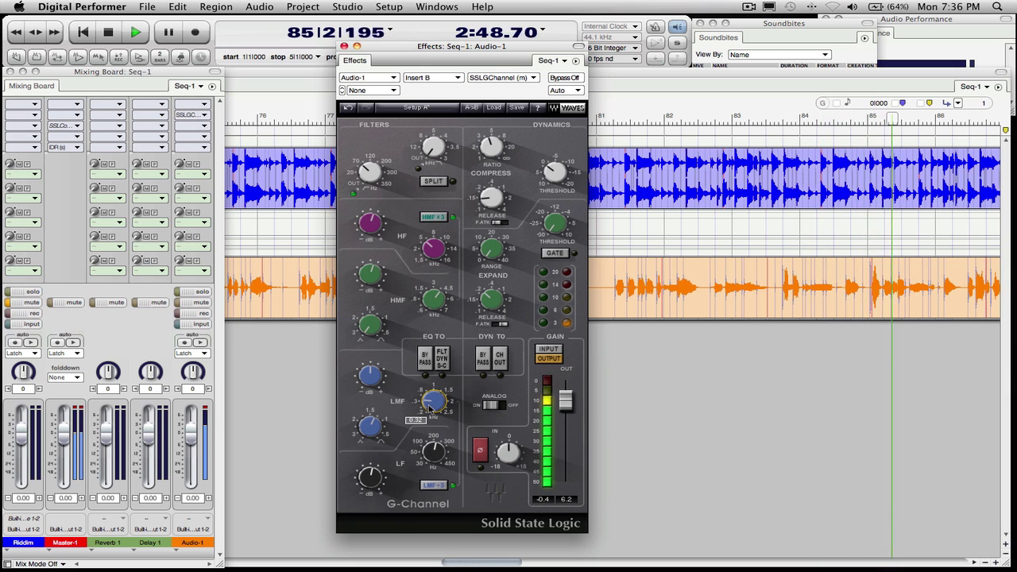
pyautogui.moveTo(371, 379); pyautogui.dragTo(370, 375)
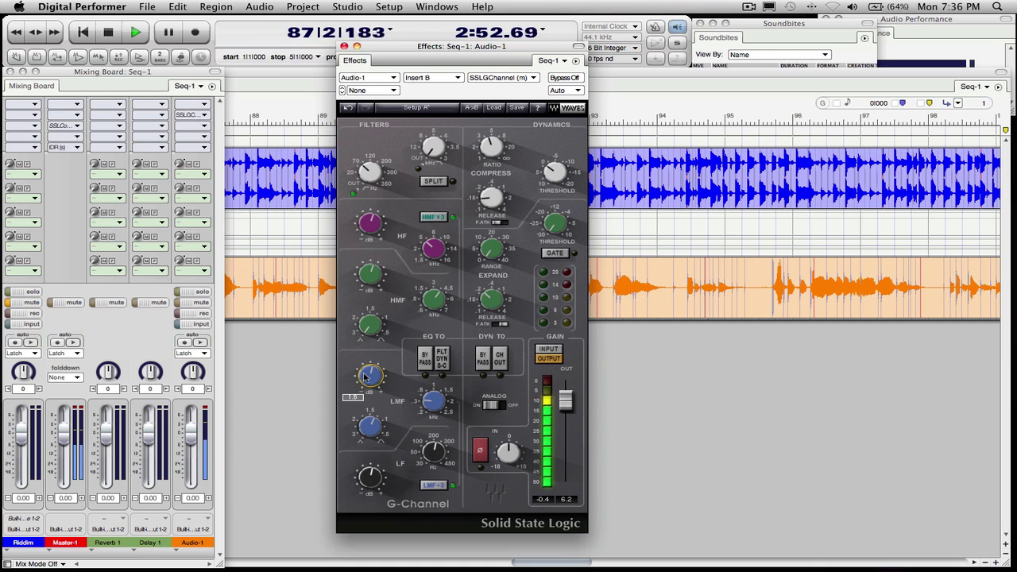
pyautogui.moveTo(370, 376); pyautogui.dragTo(367, 380)
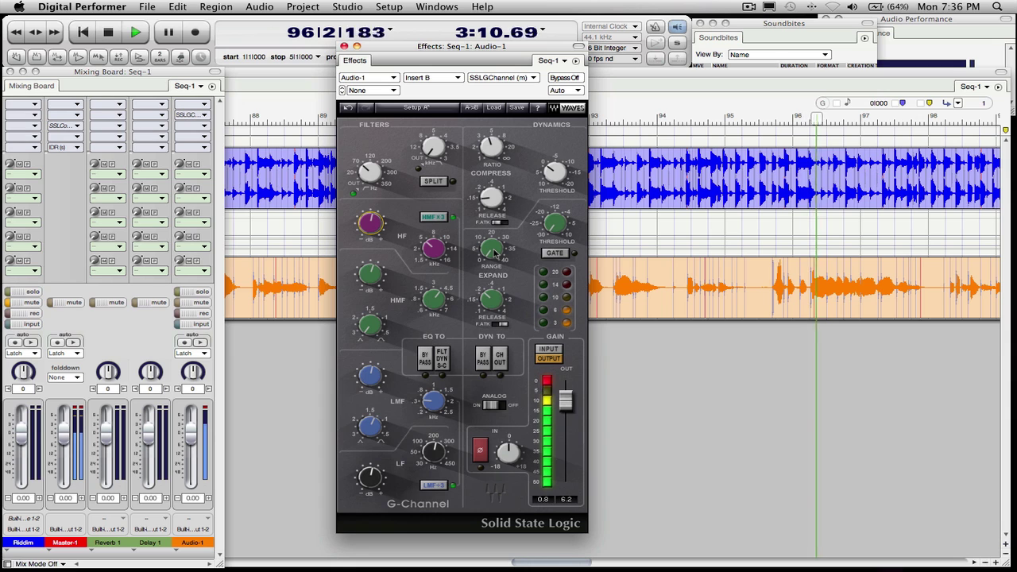
# Step: Raise the expander's threshold and range slightly, and close the plug-in's effects window
pyautogui.moveTo(493, 254)
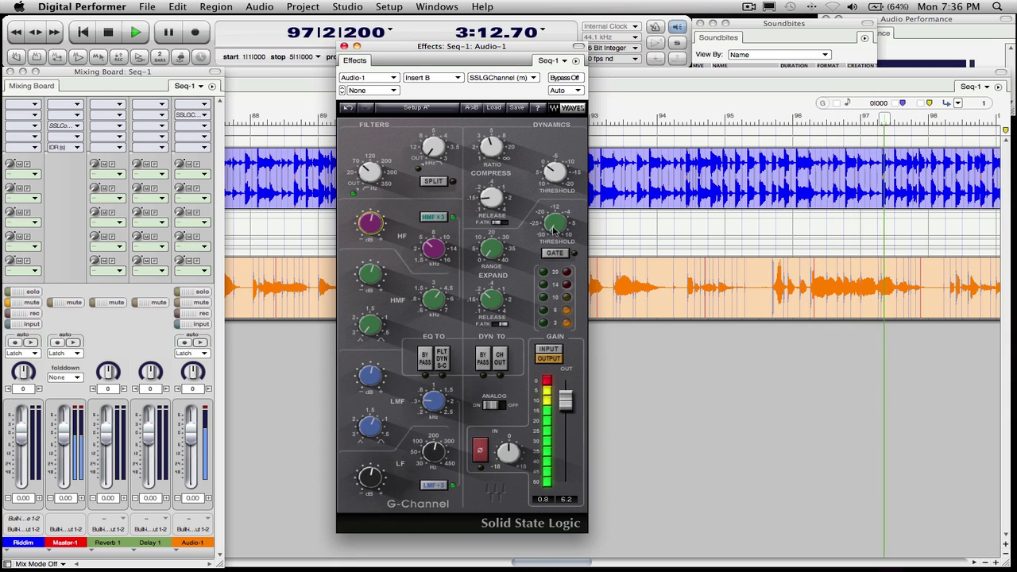
pyautogui.moveTo(555, 225); pyautogui.dragTo(555, 221)
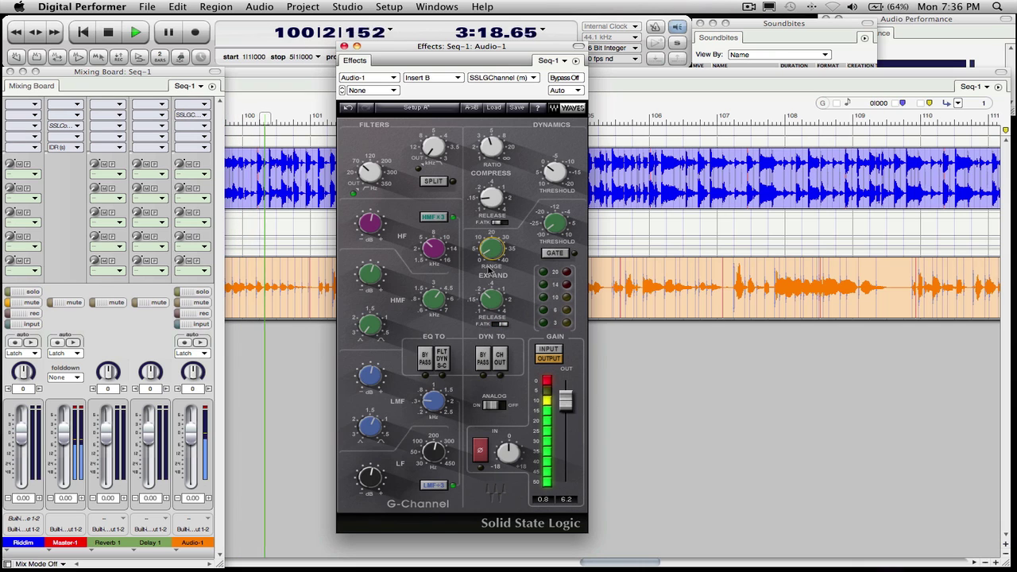
pyautogui.moveTo(492, 251)
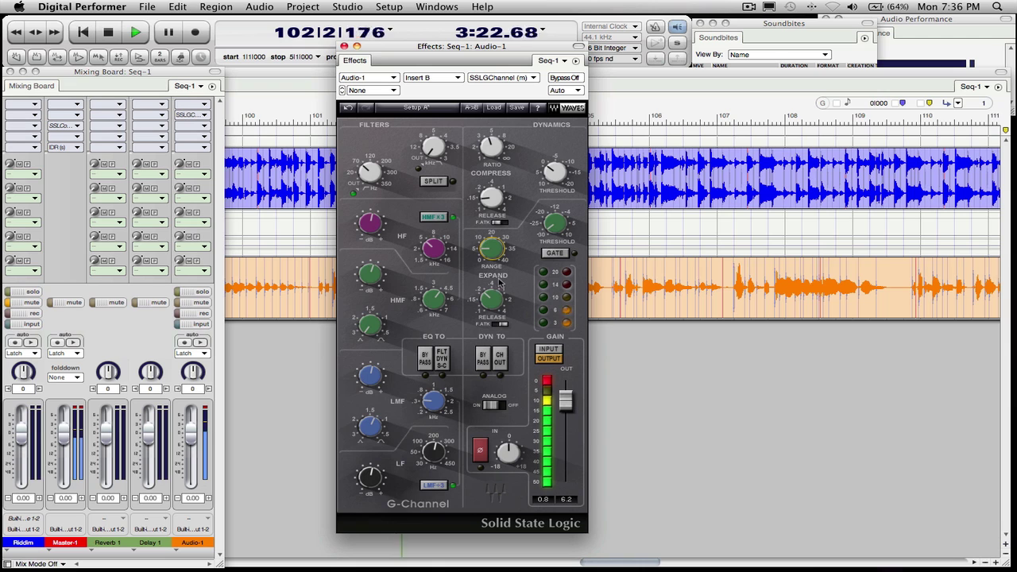
pyautogui.click(344, 47)
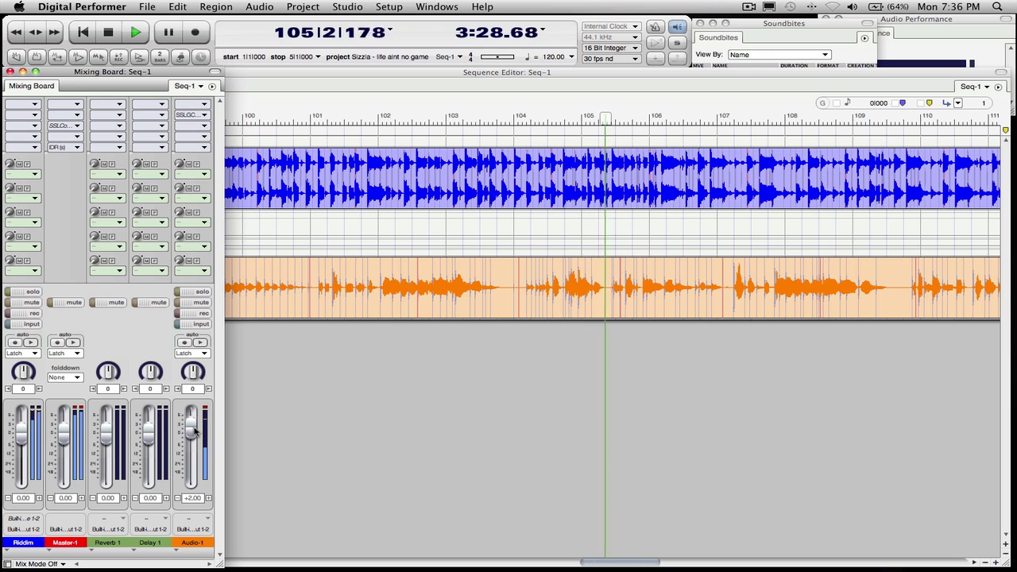
# Step: Balance the mix with Riddim unmuted at -0.40 and Audio-1 at +2.60, and restart playback from the beginning
pyautogui.moveTo(191, 435); pyautogui.dragTo(194, 429)
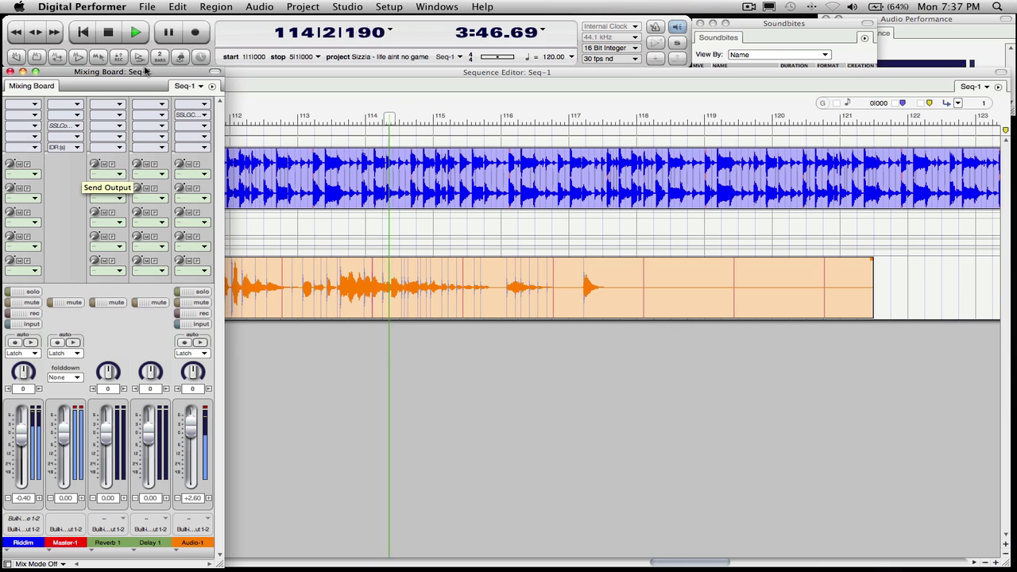
pyautogui.click(78, 57)
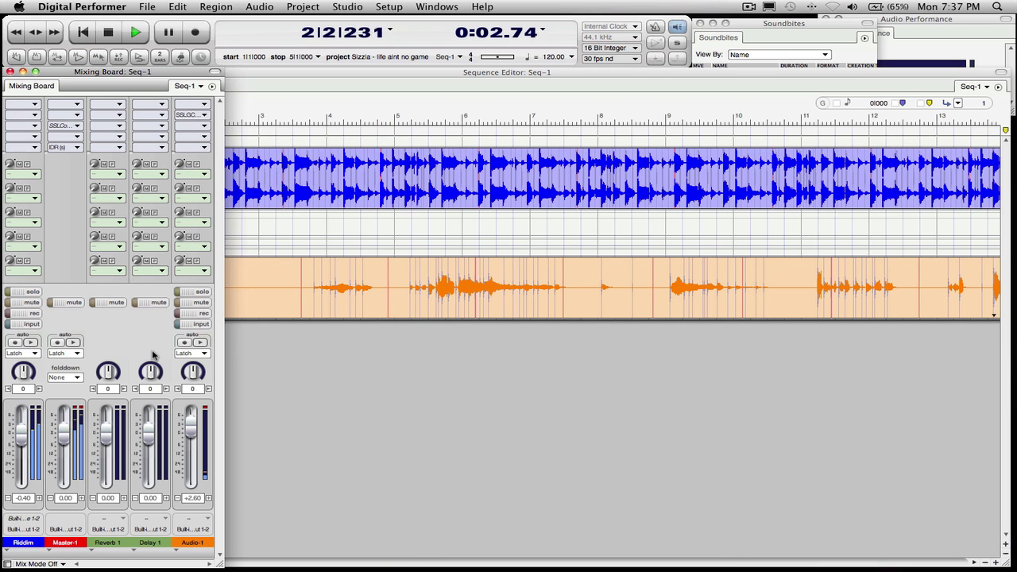
# Step: Set the Reverb 1 track's input to bus 1-2 and the Delay 1 track's input to bus 3-4
pyautogui.click(108, 518)
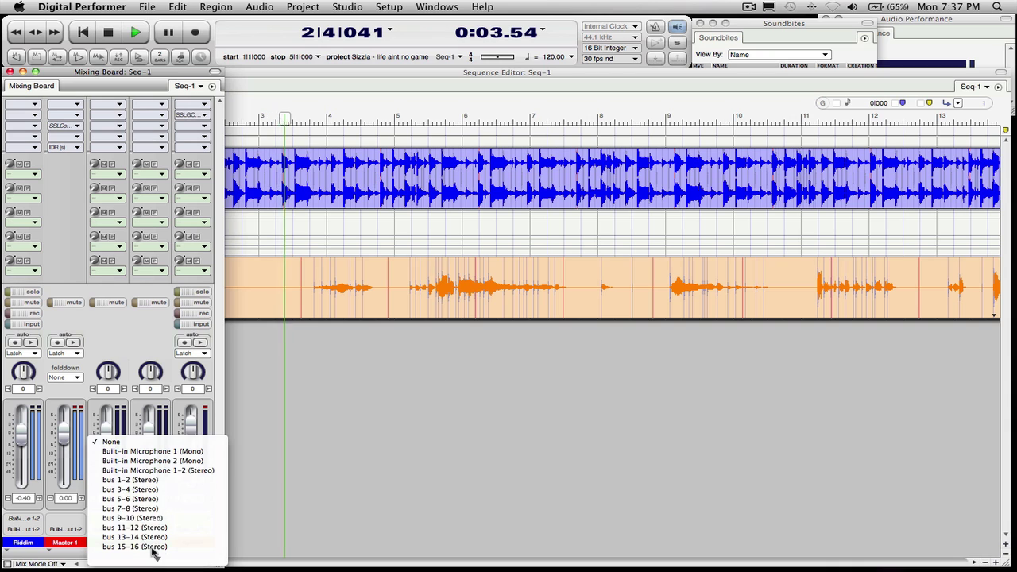
pyautogui.click(155, 480)
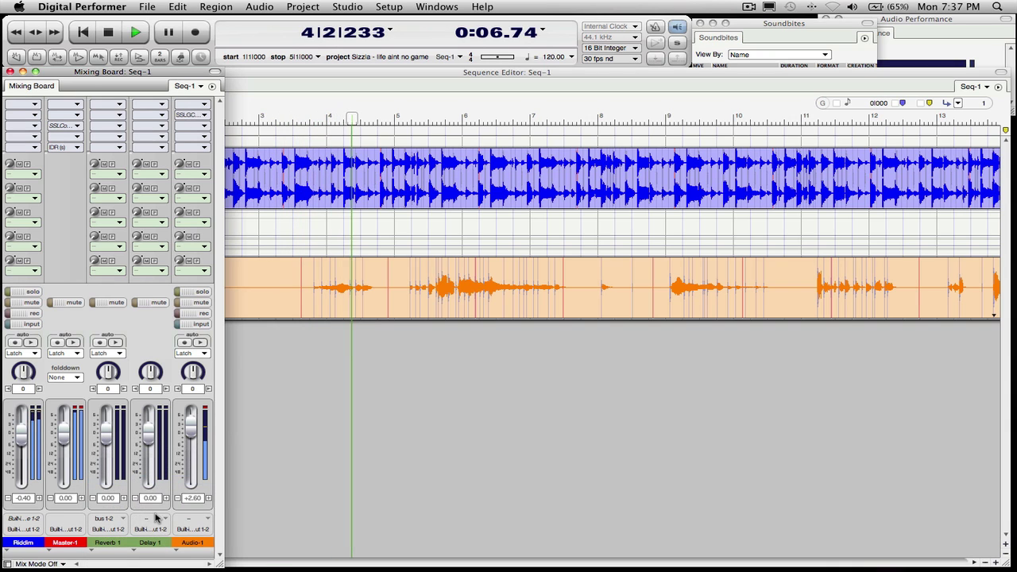
pyautogui.click(155, 518)
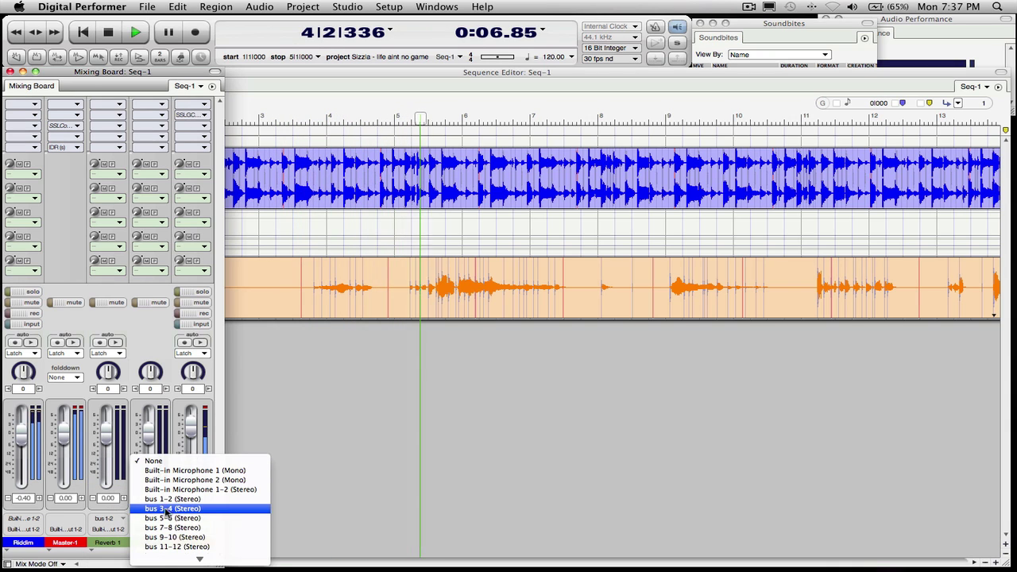
pyautogui.click(167, 508)
# Step: Assign Audio-1's first send to bus 1-2 and its second send to bus 3-4
pyautogui.click(193, 174)
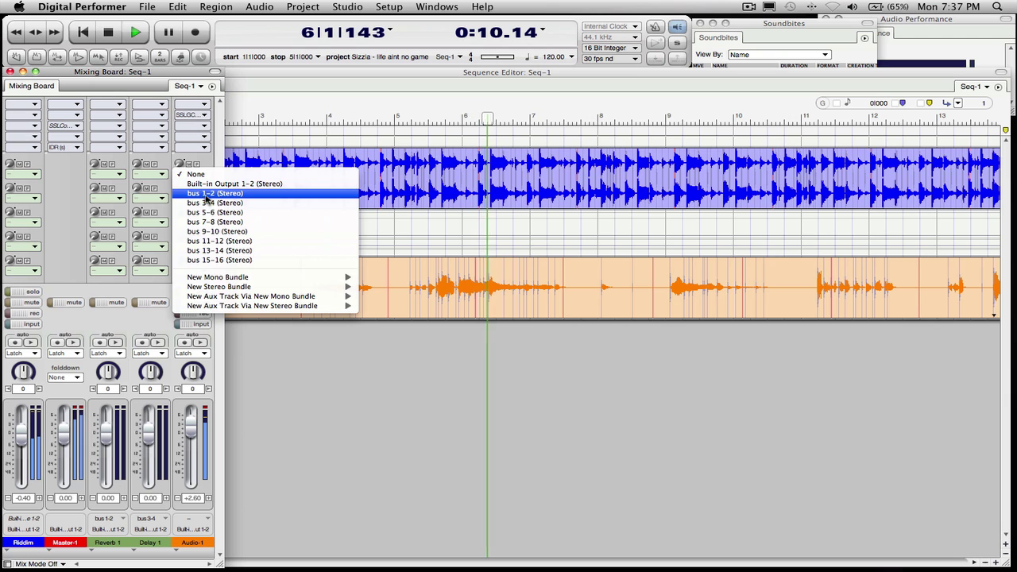
pyautogui.click(207, 199)
pyautogui.click(196, 198)
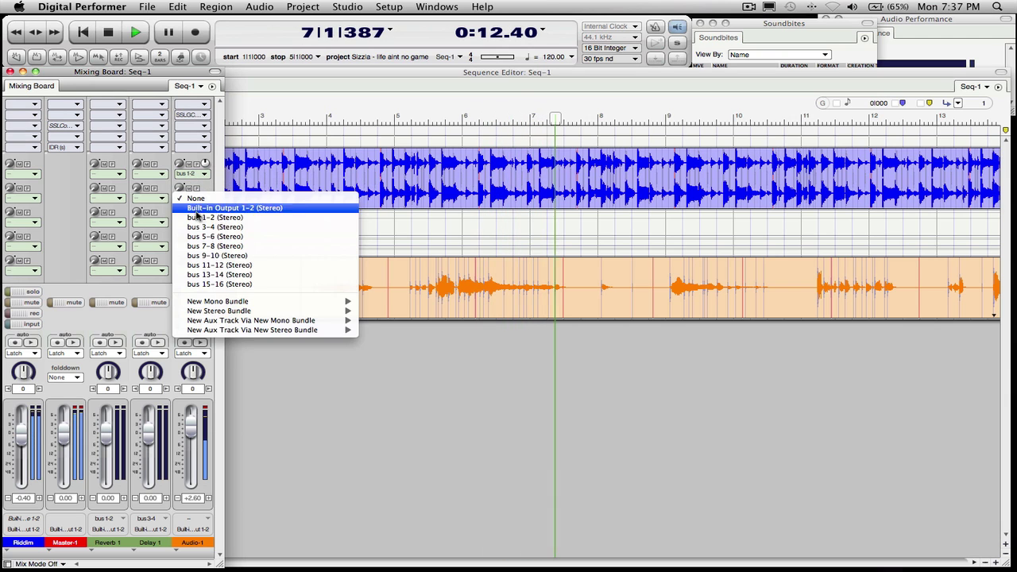
pyautogui.click(213, 227)
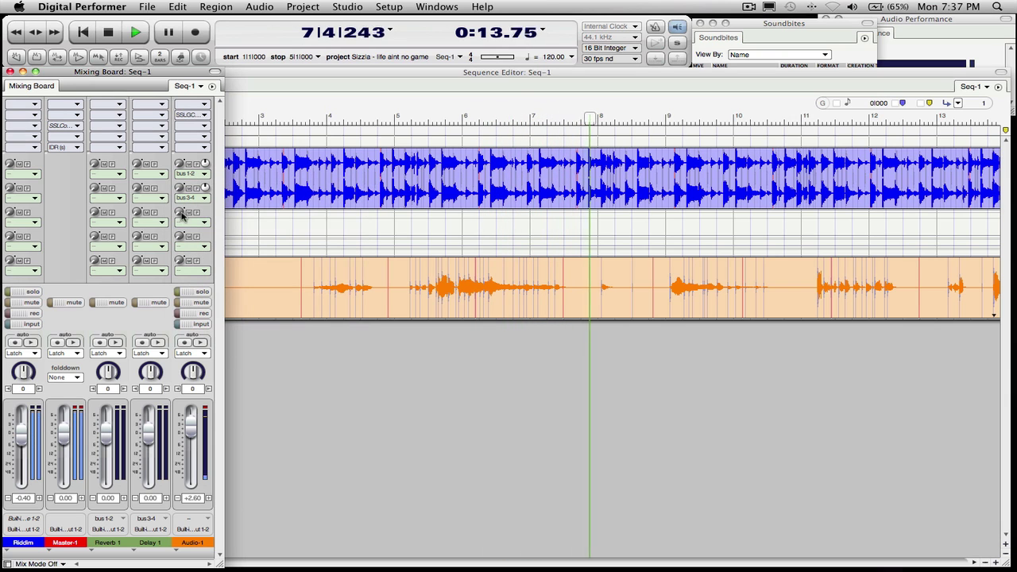
# Step: Insert ProVerb on Reverb 1 with predelay +14 ms, damping 87%, mix 72% and the highest EQ band's frequency at 15136 Hz
pyautogui.click(111, 104)
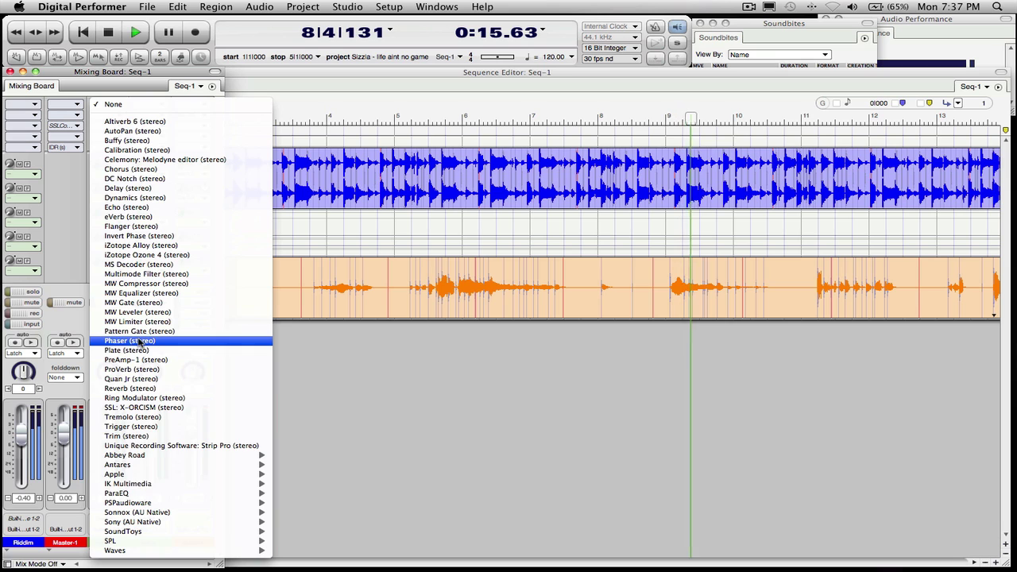
pyautogui.click(148, 369)
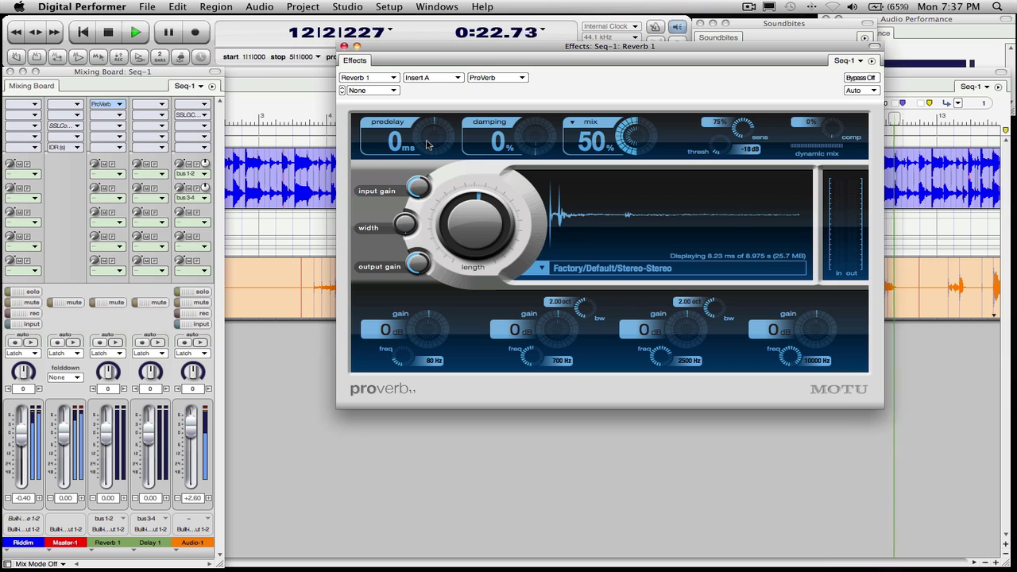
pyautogui.moveTo(427, 144); pyautogui.dragTo(429, 132)
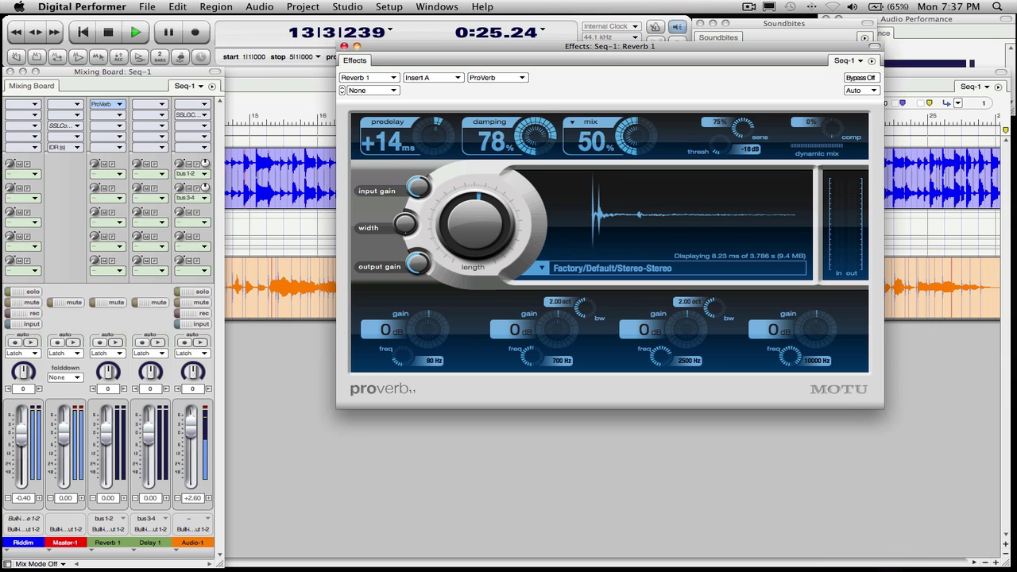
pyautogui.moveTo(535, 138); pyautogui.dragTo(535, 134)
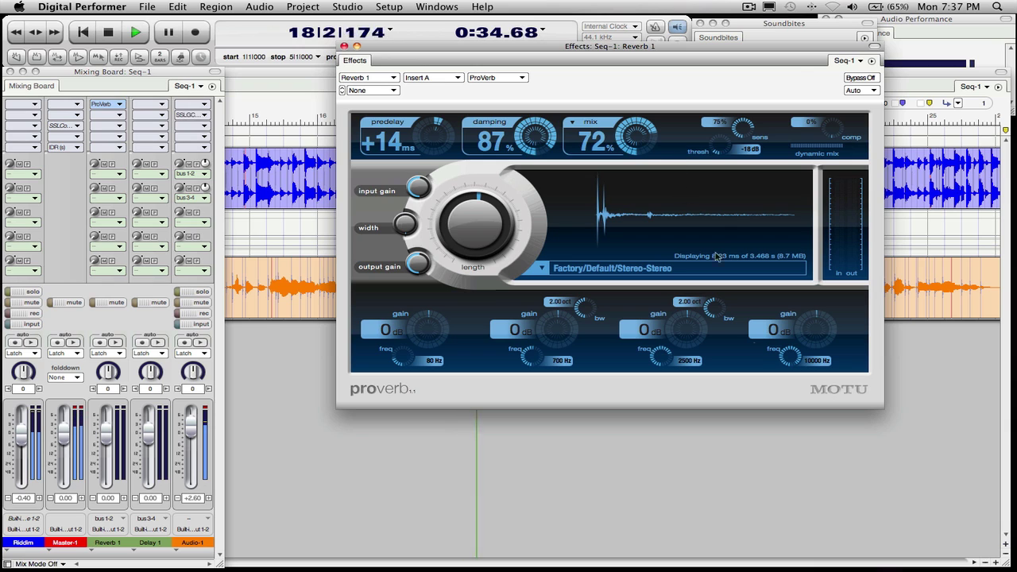
pyautogui.moveTo(808, 365); pyautogui.dragTo(809, 359)
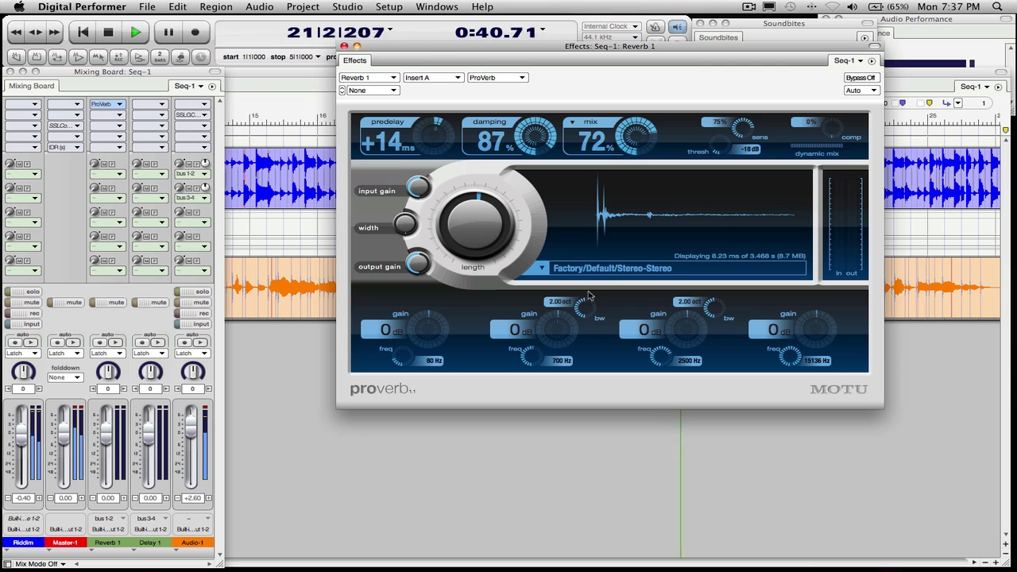
# Step: Load the factory Halls > Large > Center impulse response in ProVerb
pyautogui.click(542, 269)
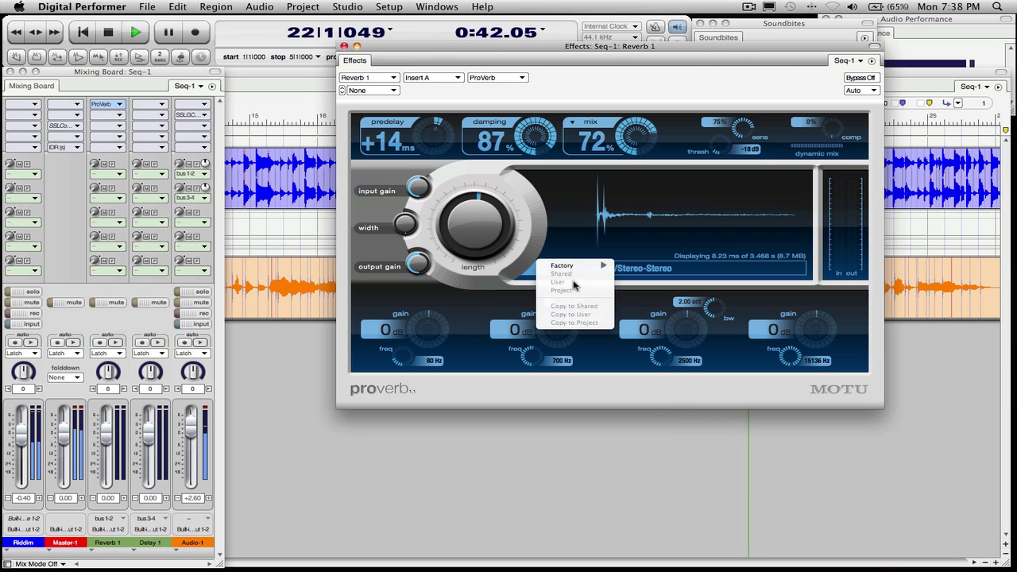
pyautogui.moveTo(564, 266)
pyautogui.moveTo(640, 290)
pyautogui.moveTo(723, 356)
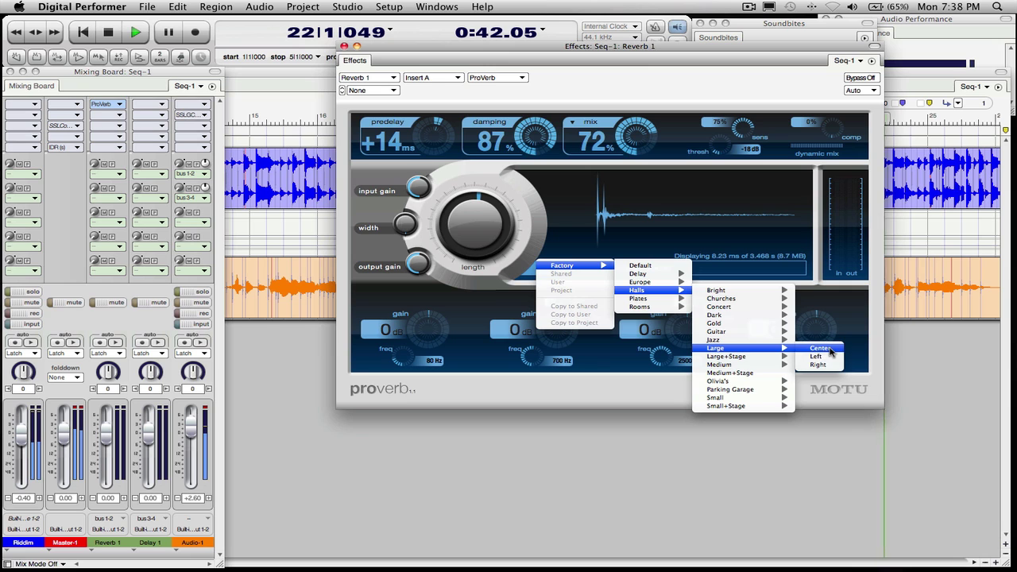
pyautogui.click(826, 351)
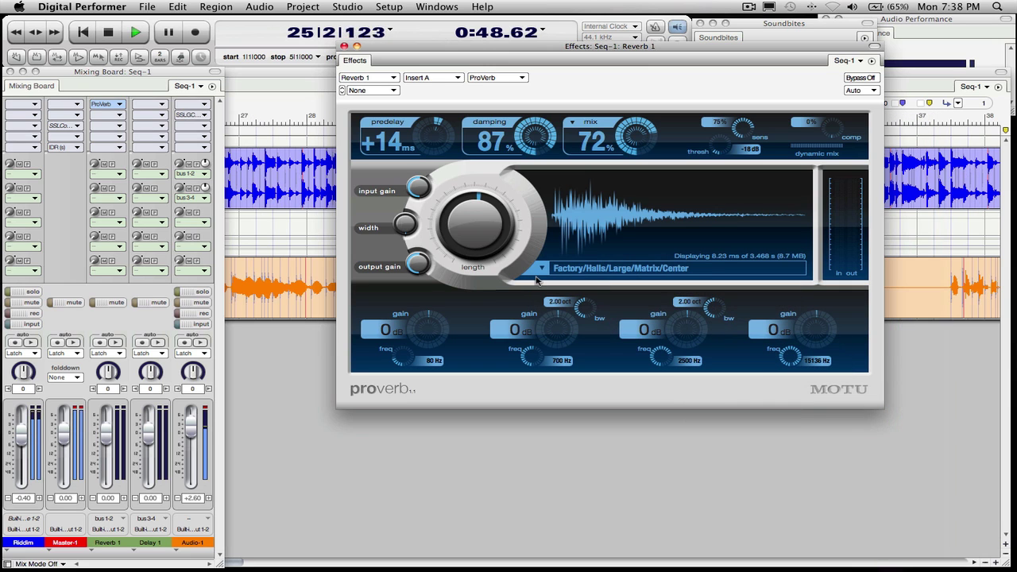
# Step: Shorten the ProVerb reverb length to about 2.14 s and raise Audio-1's bus 1-2 send to around -15 dB
pyautogui.moveTo(449, 216); pyautogui.dragTo(449, 248)
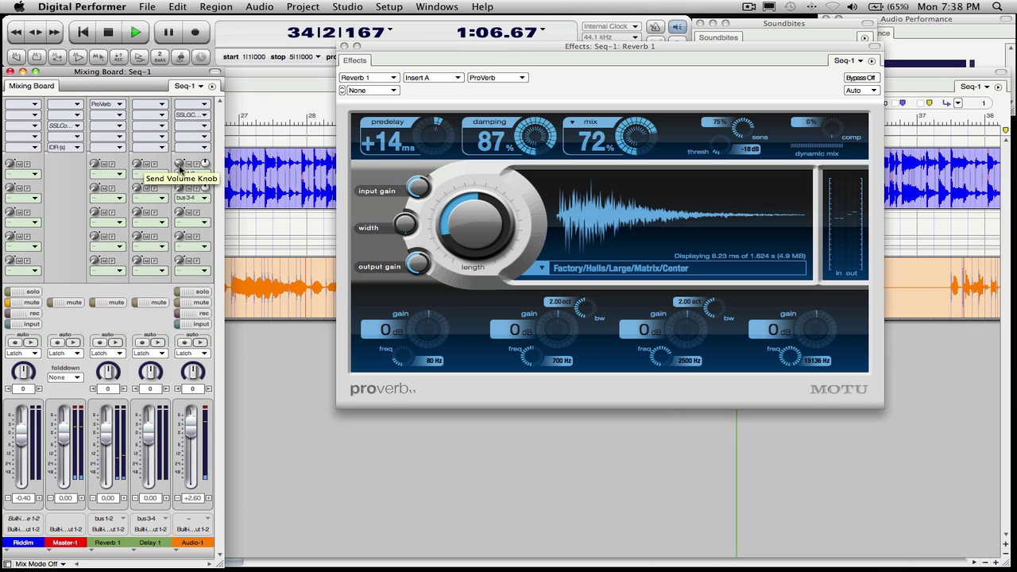
pyautogui.moveTo(481, 235); pyautogui.dragTo(460, 233)
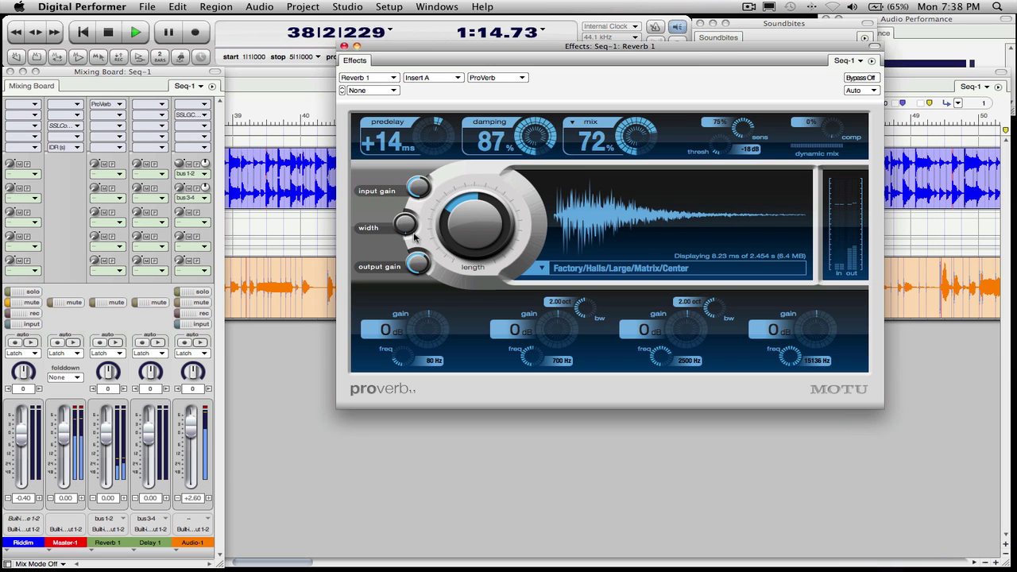
pyautogui.moveTo(463, 233); pyautogui.dragTo(462, 230)
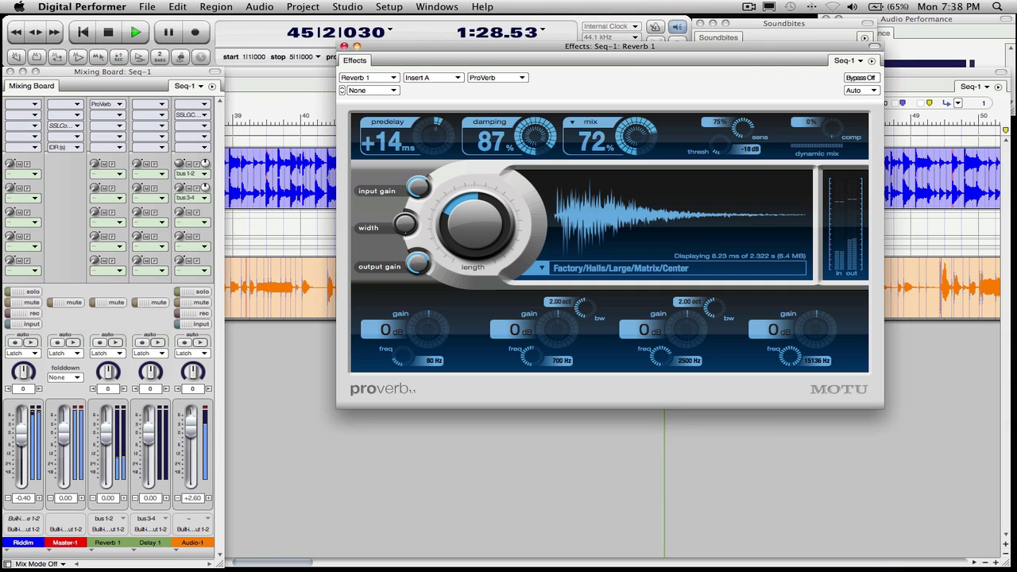
pyautogui.moveTo(461, 229); pyautogui.dragTo(461, 239)
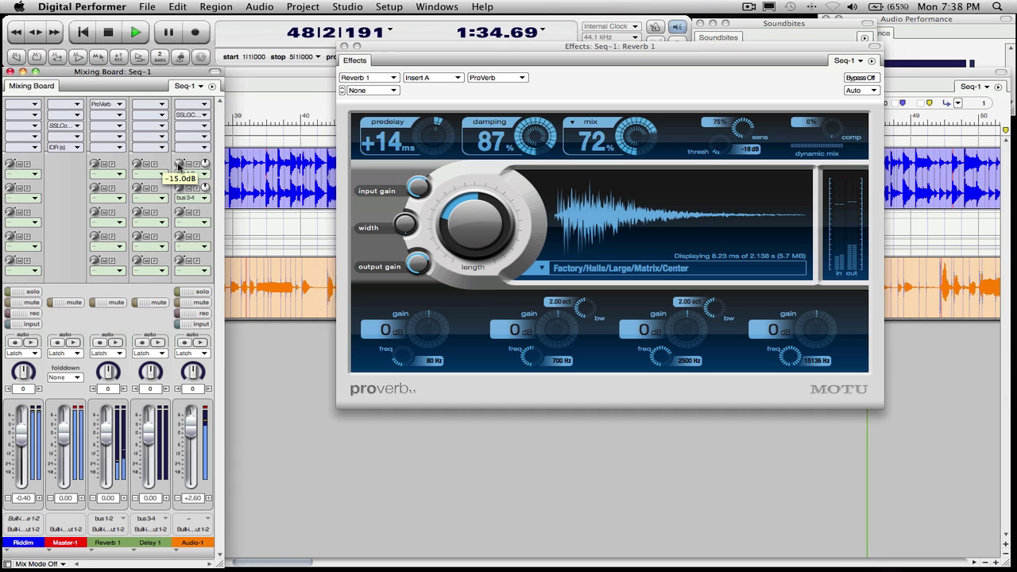
# Step: Insert the Waves H-Delay plug-in on the Delay 1 track and move its window below the ProVerb controls
pyautogui.click(156, 107)
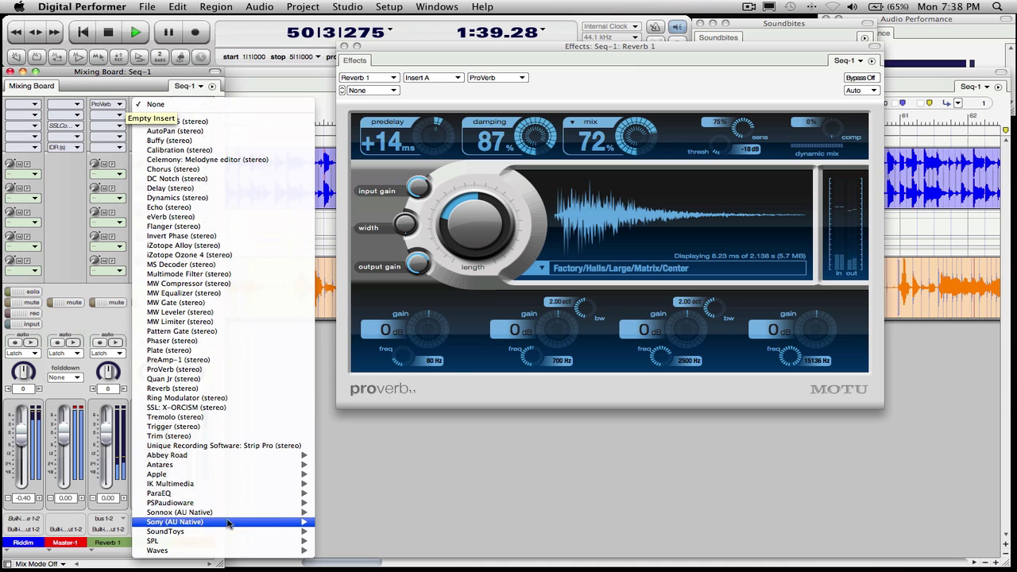
pyautogui.moveTo(254, 552)
pyautogui.moveTo(290, 551)
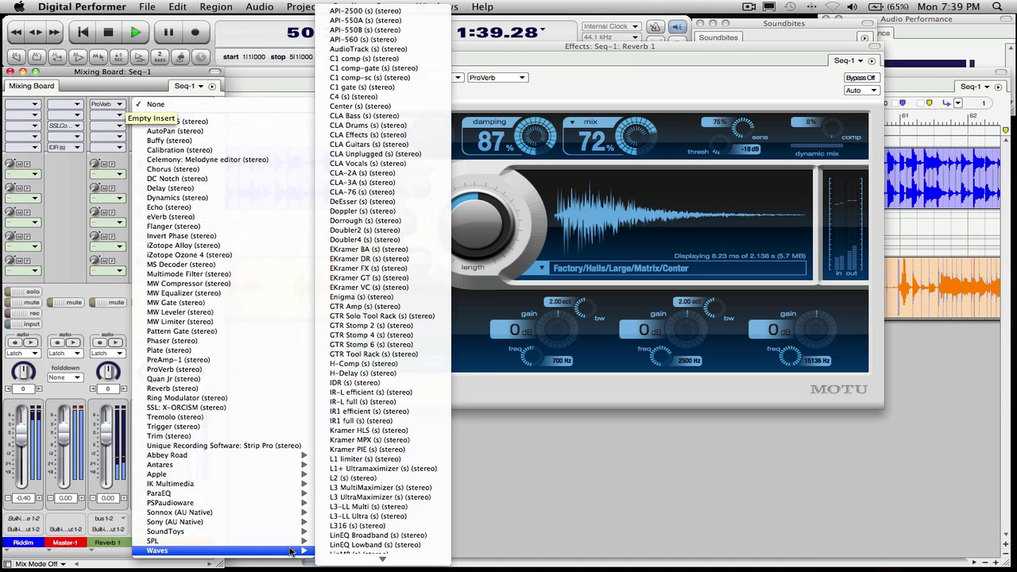
pyautogui.click(364, 373)
pyautogui.moveTo(777, 52); pyautogui.dragTo(833, 279)
# Step: Set the H-Delay and ProVerb effects to always run in real time, and close the ProVerb window
pyautogui.click(889, 289)
pyautogui.click(894, 304)
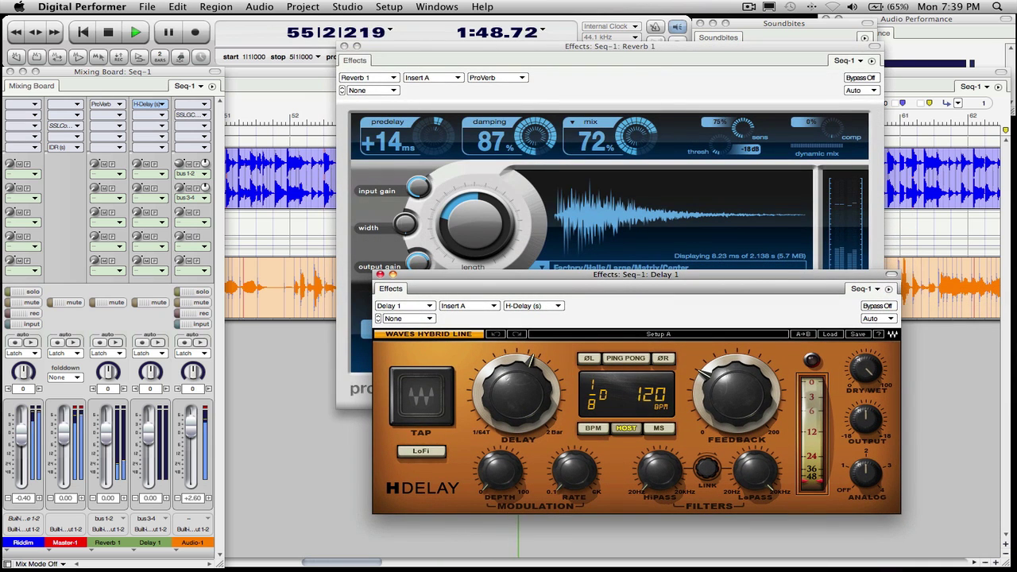
pyautogui.click(870, 63)
pyautogui.click(871, 64)
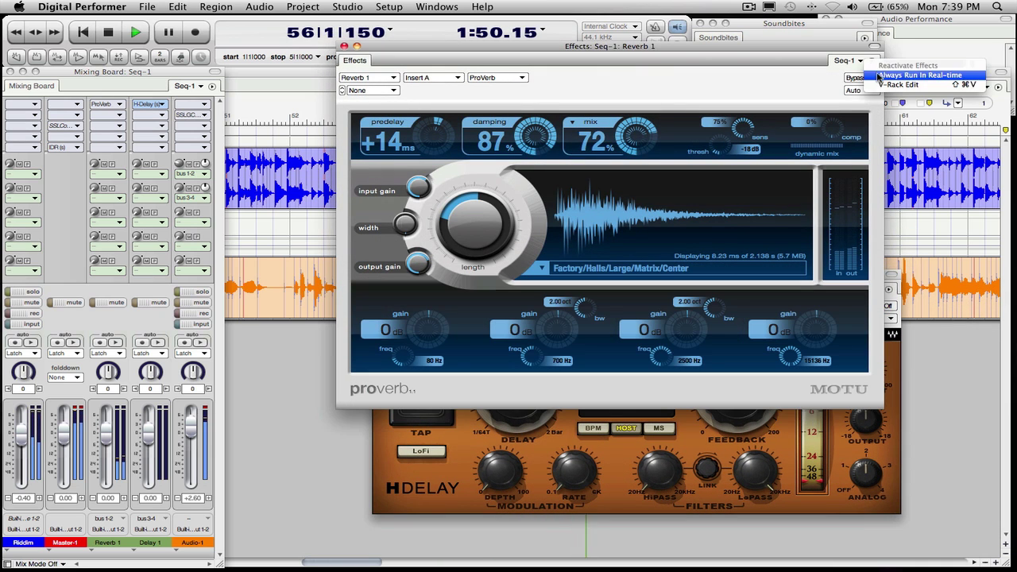
pyautogui.click(880, 76)
pyautogui.click(889, 292)
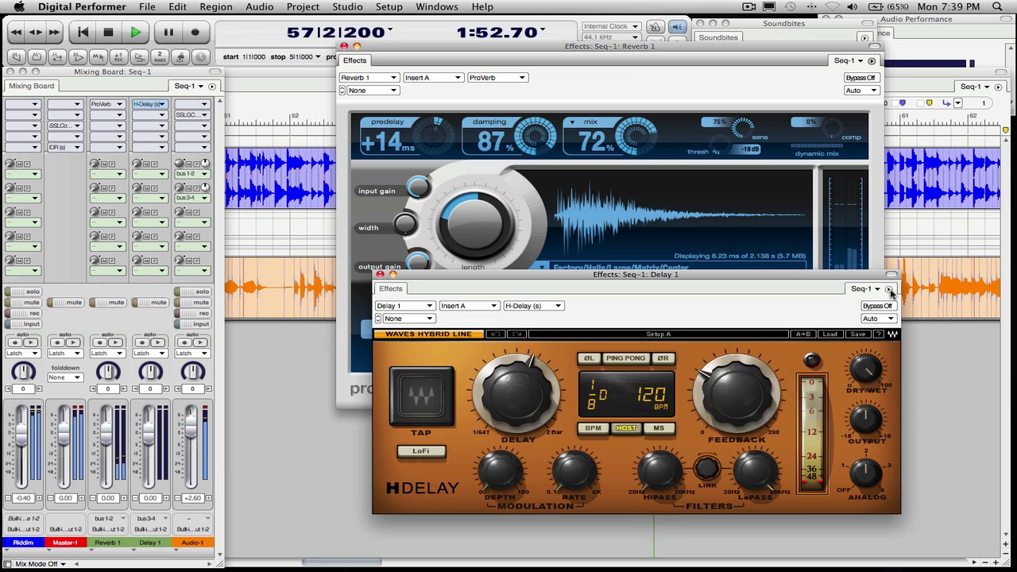
pyautogui.click(889, 290)
pyautogui.click(771, 301)
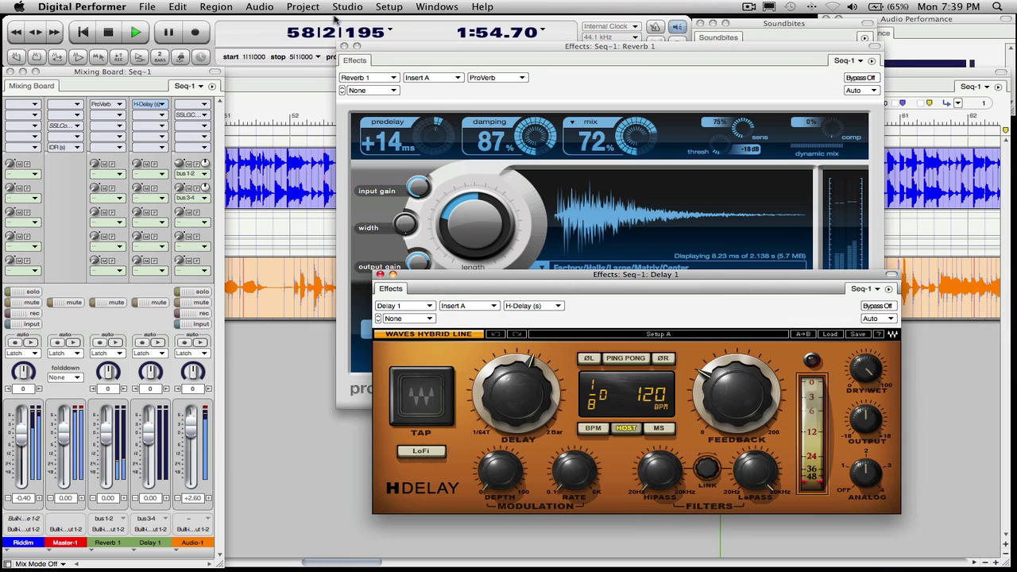
pyautogui.click(343, 46)
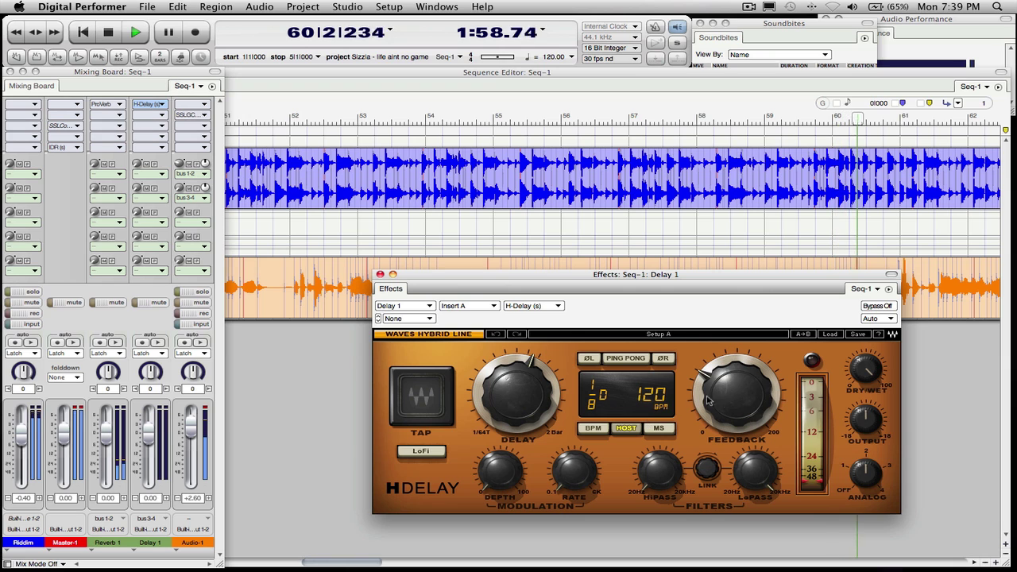
# Step: Load the Delay 1 user preset in H-Delay and close its effects window
pyautogui.click(829, 334)
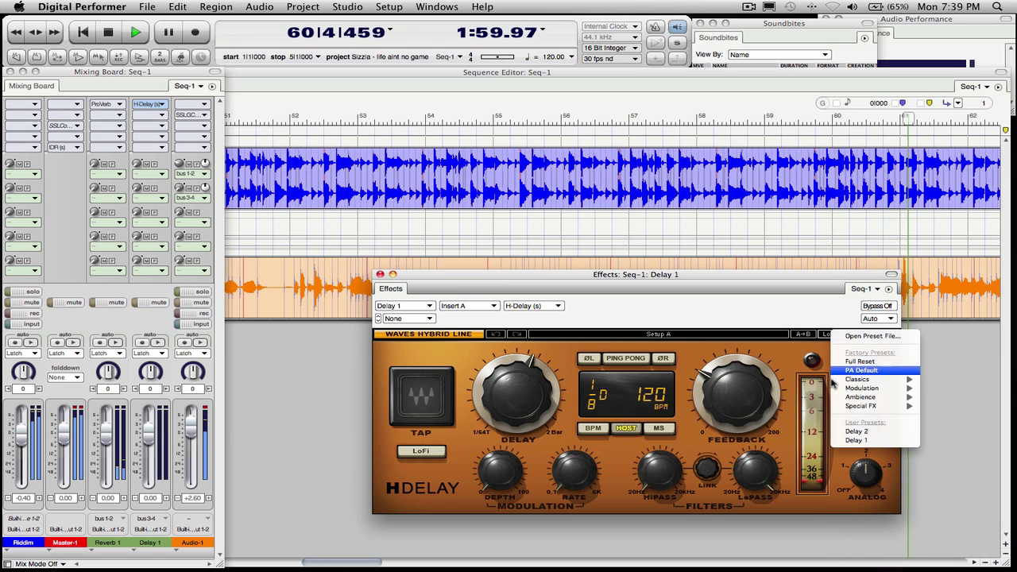
pyautogui.click(866, 443)
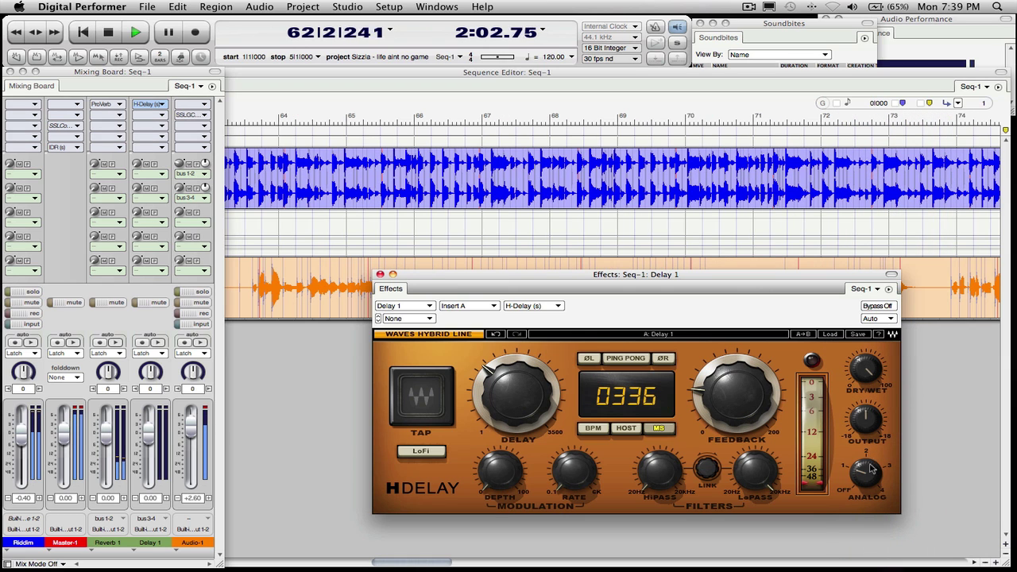
pyautogui.click(381, 274)
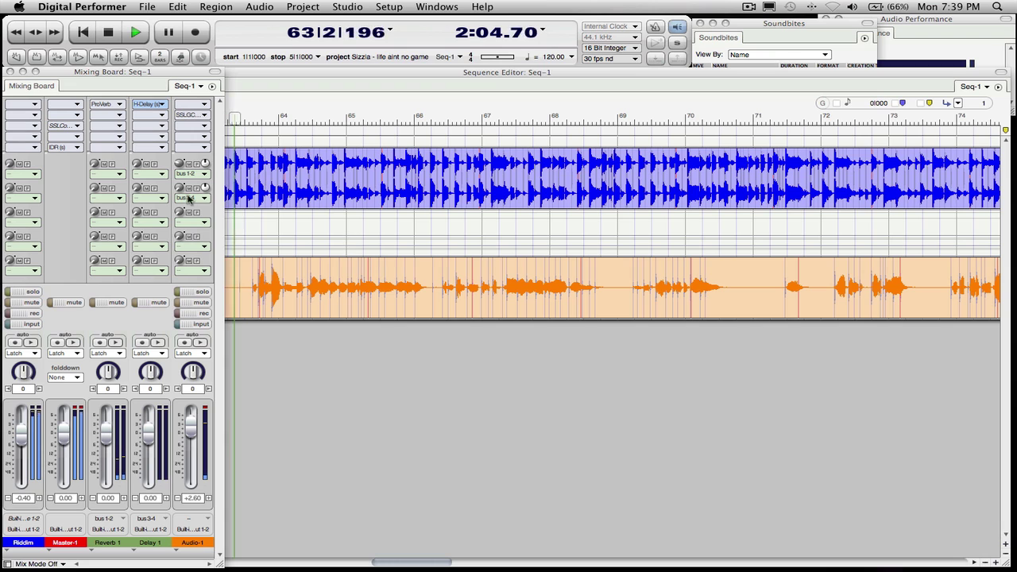
# Step: Adjust Audio-1's effect send level and replay from the beginning, auditioning the vocal with Riddim muted before unmuting it
pyautogui.moveTo(180, 173); pyautogui.dragTo(181, 164)
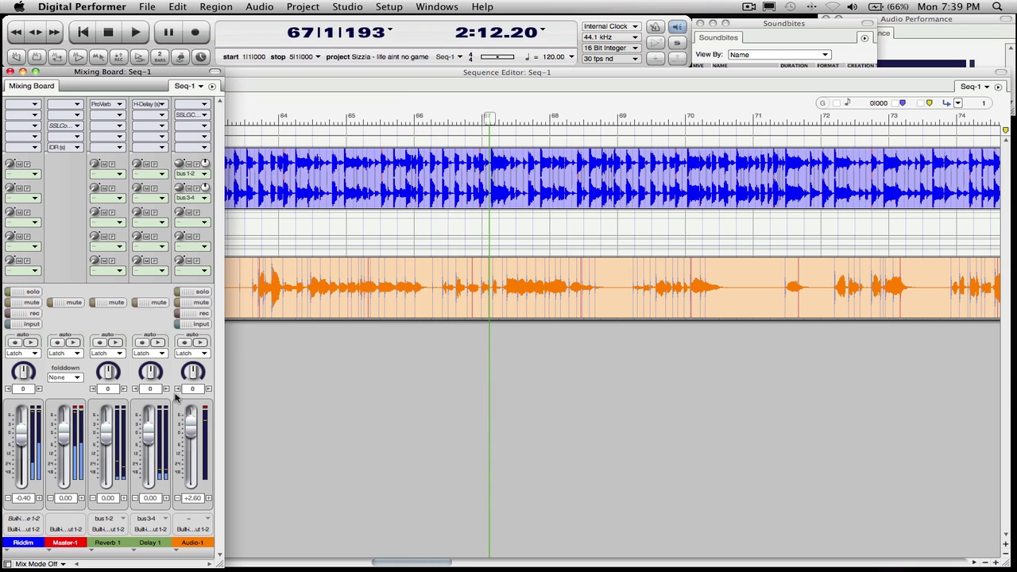
pyautogui.click(83, 34)
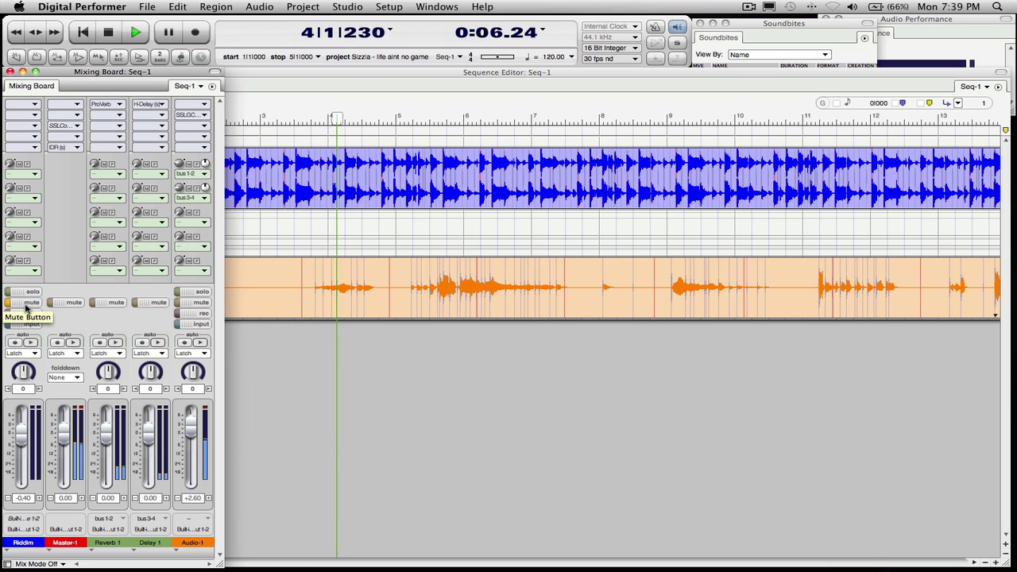
pyautogui.click(28, 303)
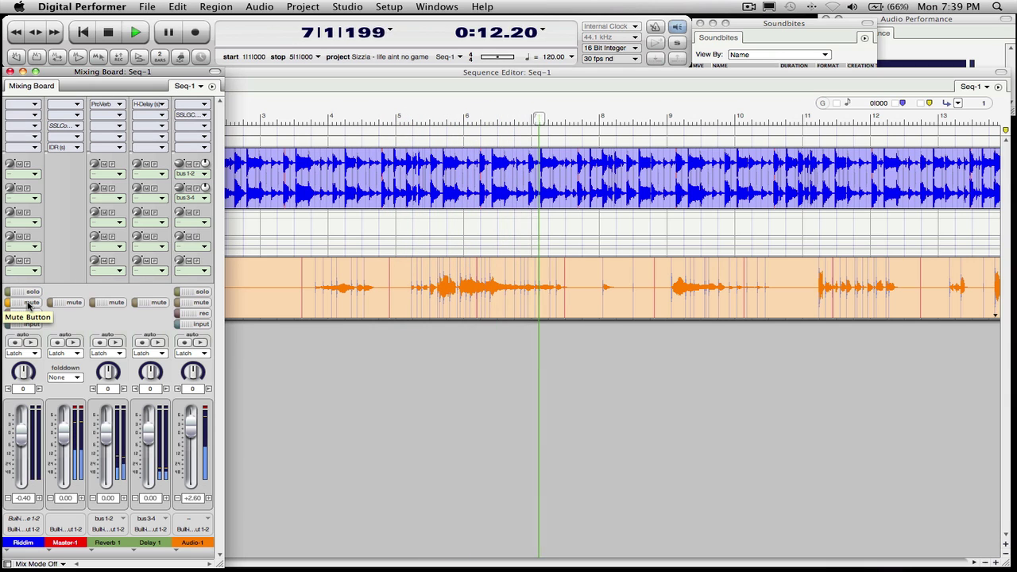
pyautogui.click(28, 305)
# Step: Lower the Master-1 fader and set its level to exactly -2.50
pyautogui.moveTo(63, 435); pyautogui.dragTo(66, 442)
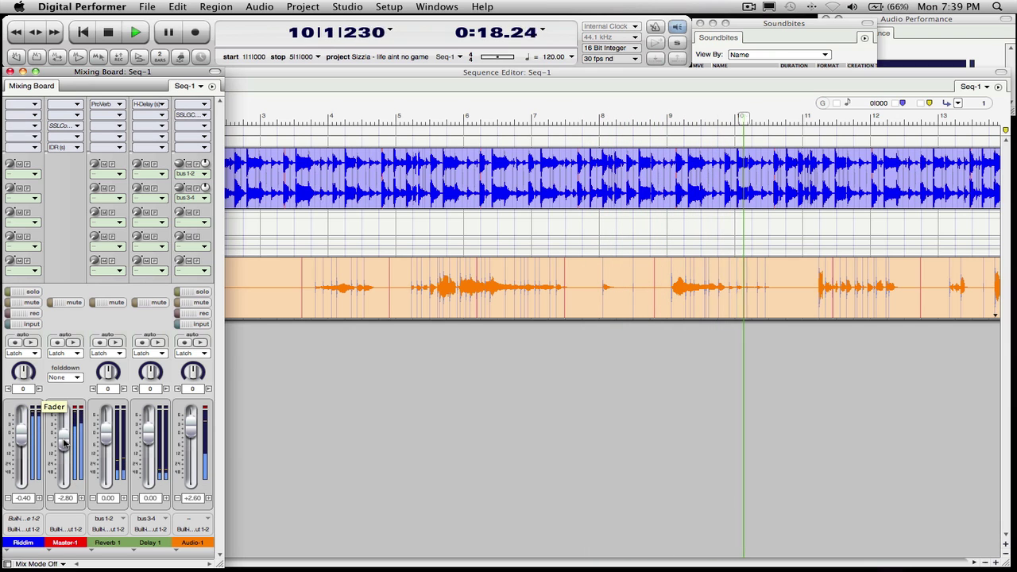
pyautogui.click(74, 502)
pyautogui.write('-2.5')
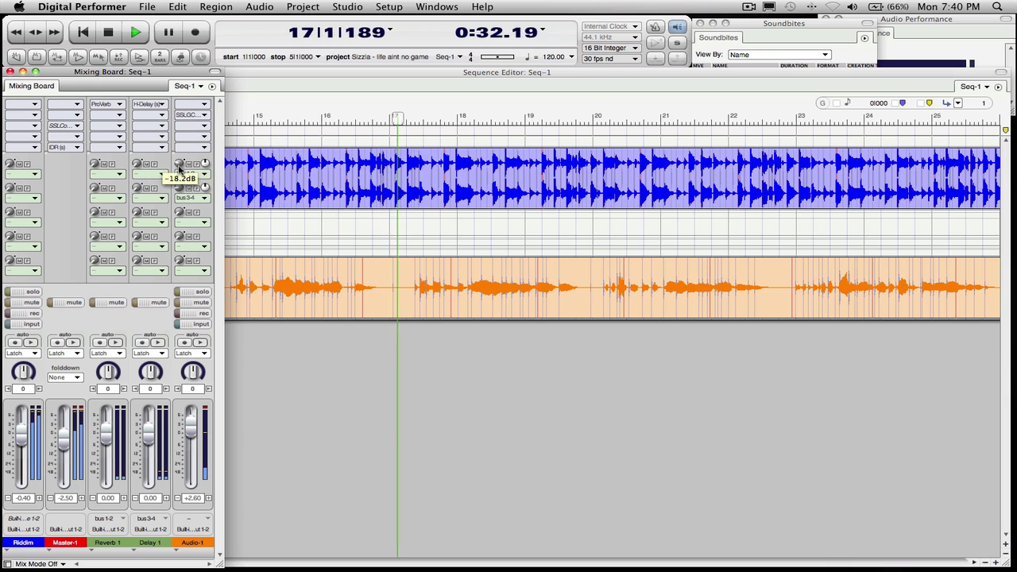
# Step: Fine-tune Audio-1's send level to the reverb bus, and reopen ProVerb to shorten the reverb length to about 2.08 s
pyautogui.moveTo(177, 163); pyautogui.dragTo(179, 185)
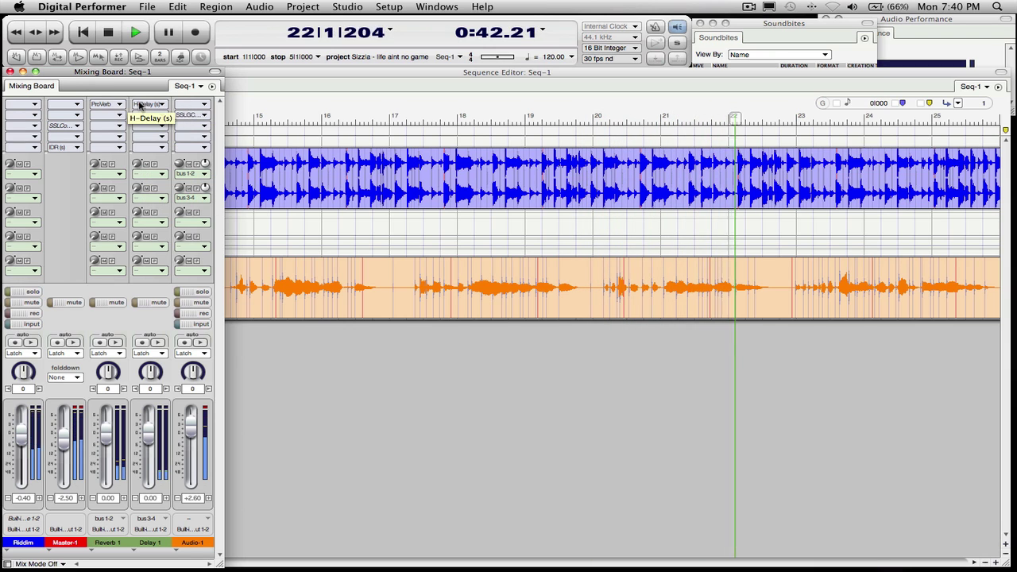
pyautogui.doubleClick(103, 104)
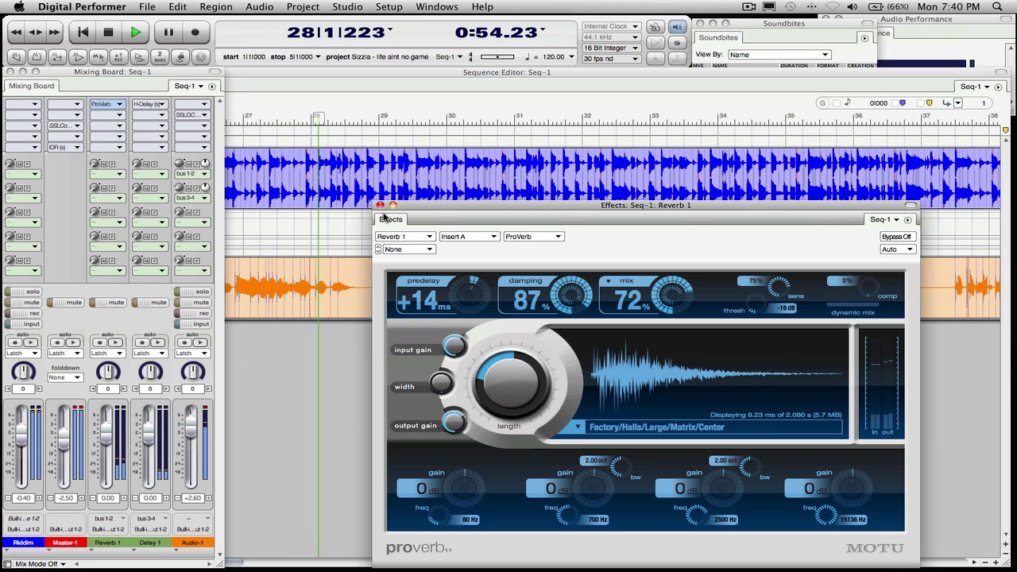
# Step: Close the ProVerb effects window and raise the system volume to listen to the mix
pyautogui.press('super+w')
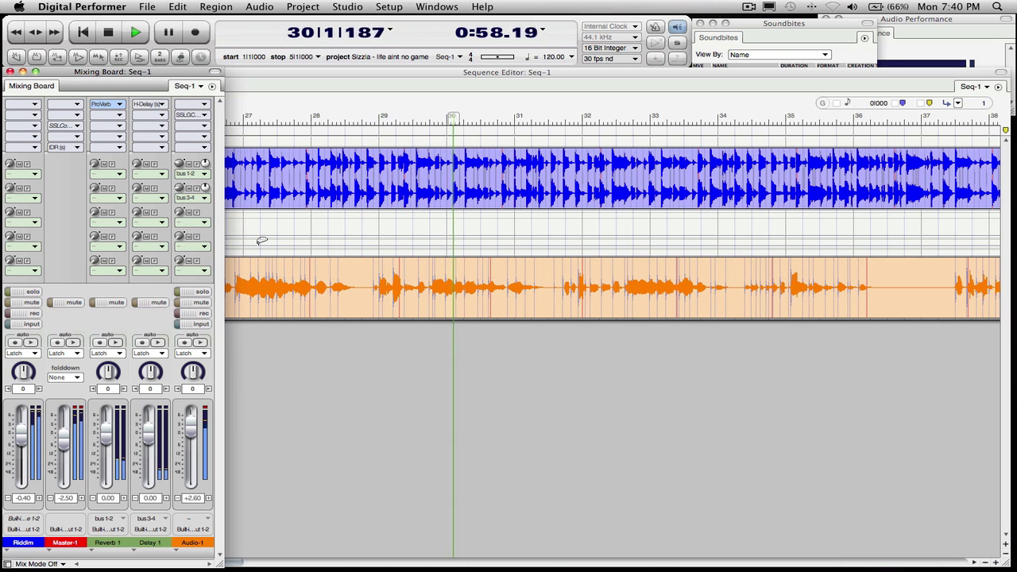
pyautogui.press('XF86AudioRaiseVolume')
pyautogui.press('XF86AudioRaiseVolume')
pyautogui.press('XF86AudioRaiseVolume')
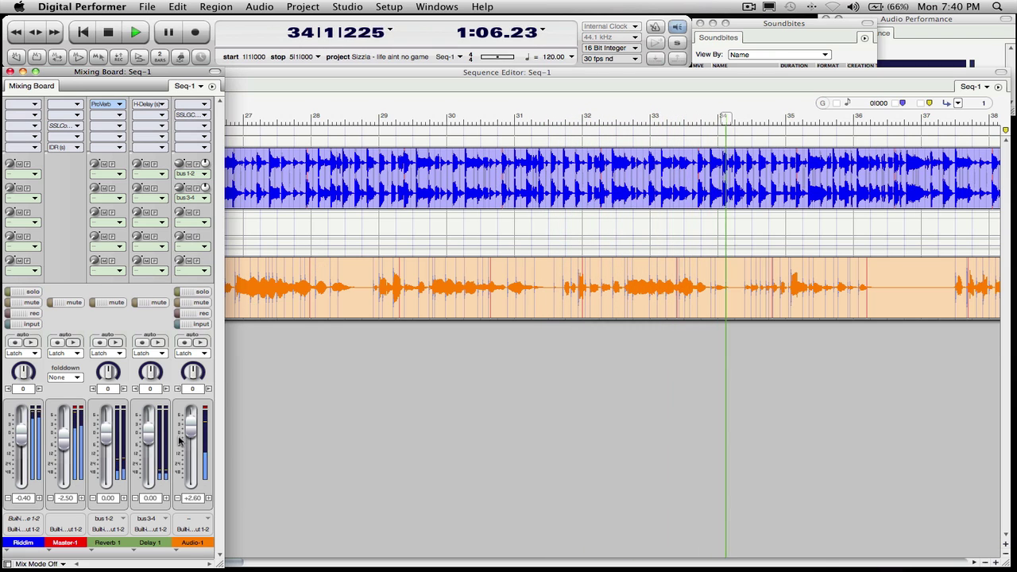
# Step: Fine-tune Audio-1's send level to bus 1-2 while reviewing its SSL G-Channel and Reverb 1's ProVerb, and close both effects windows
pyautogui.click(191, 116)
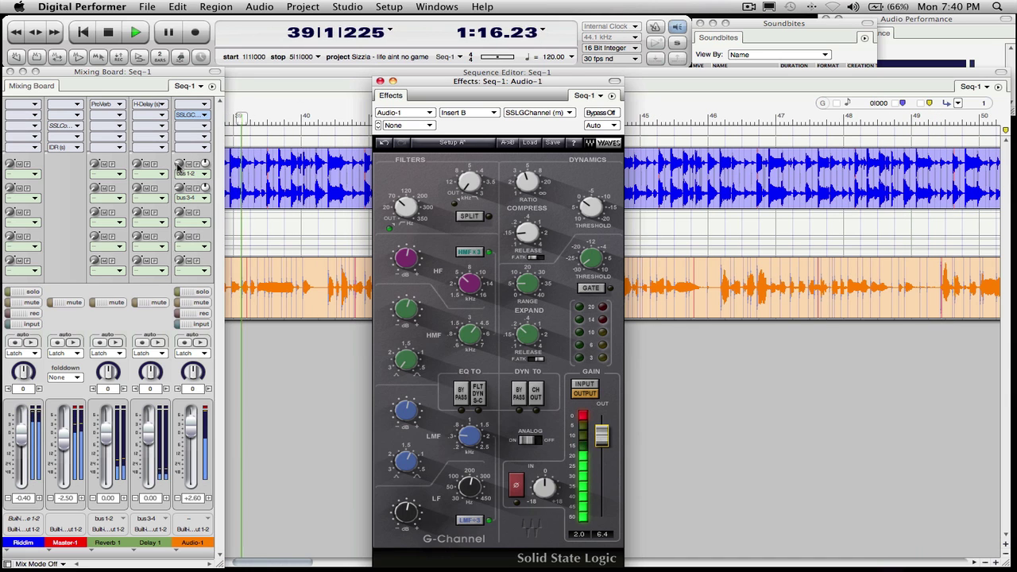
pyautogui.moveTo(180, 164); pyautogui.dragTo(179, 161)
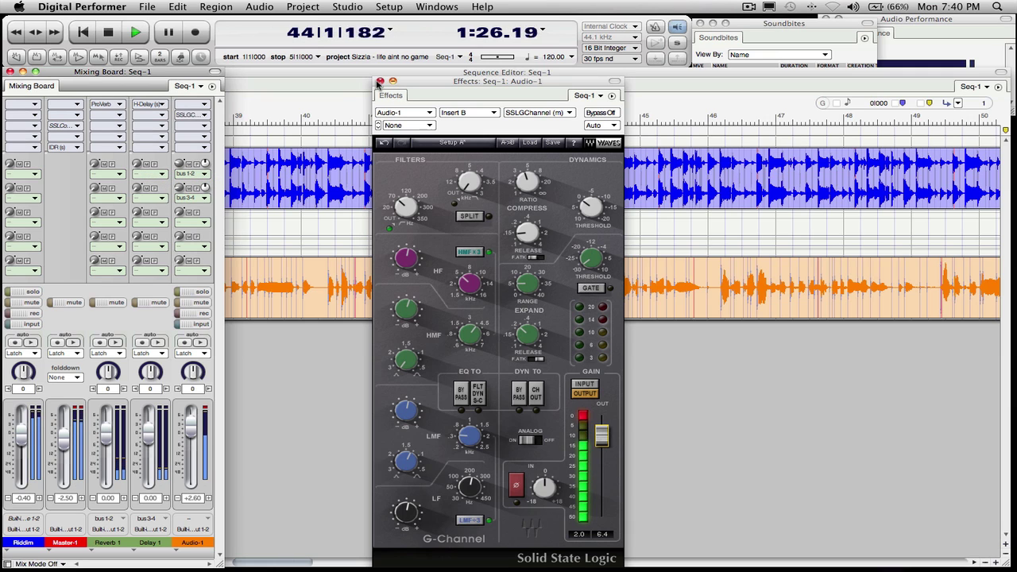
pyautogui.click(101, 106)
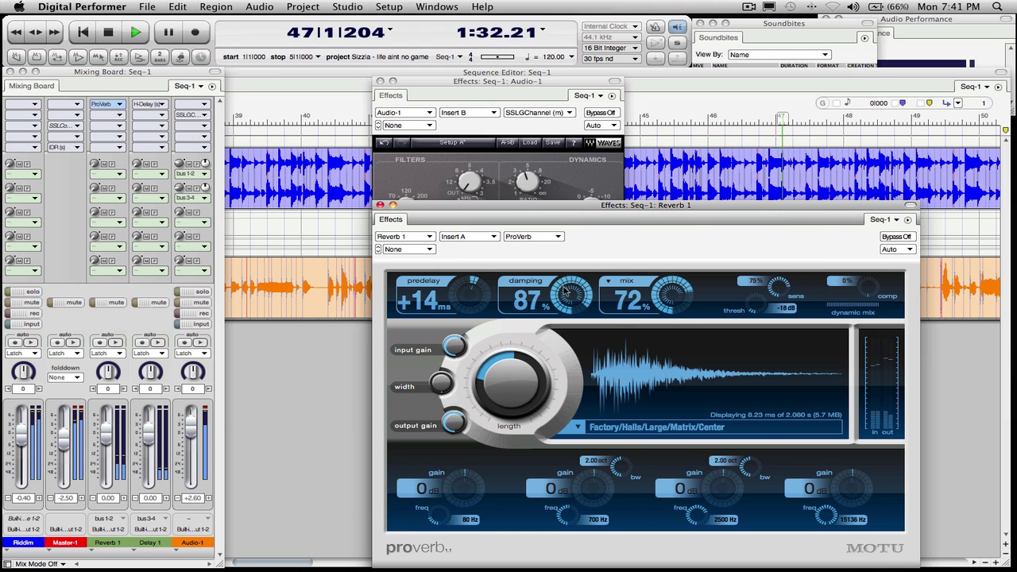
pyautogui.click(380, 205)
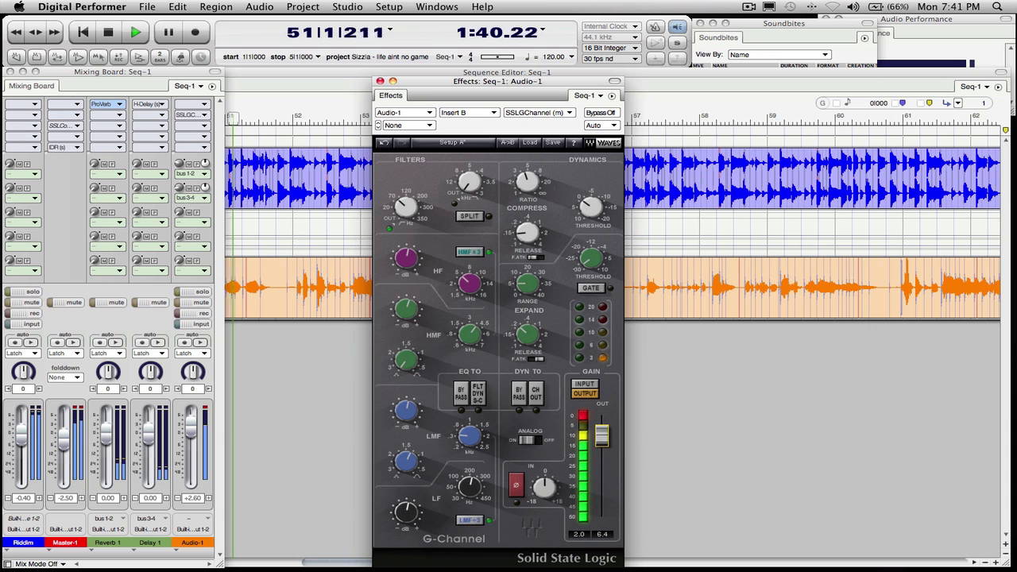
pyautogui.click(381, 81)
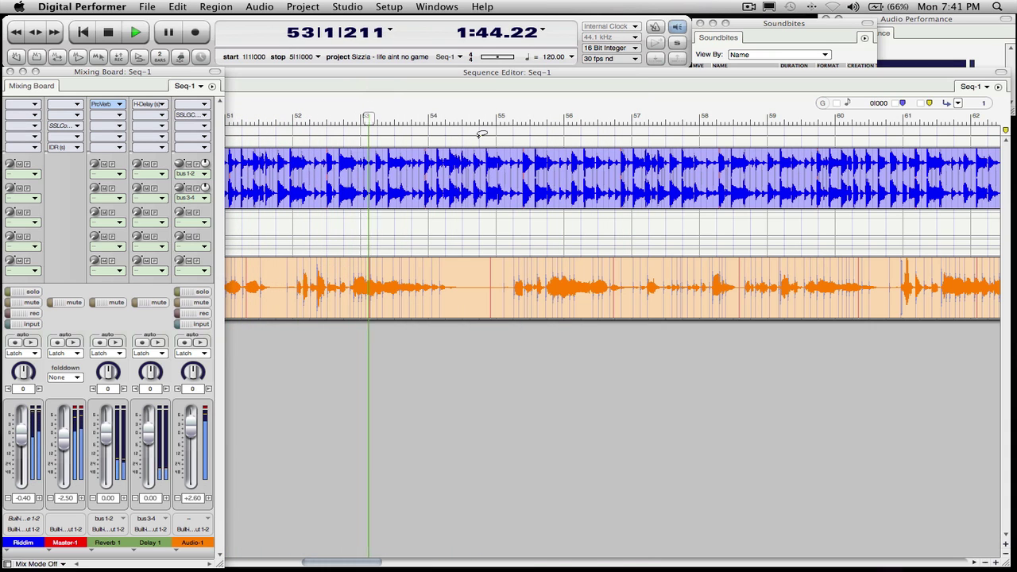
# Step: Lower the Riddim fader to -0.80 and fine-tune Audio-1's send level to the delay on bus 3-4
pyautogui.press('XF86AudioRaiseVolume')
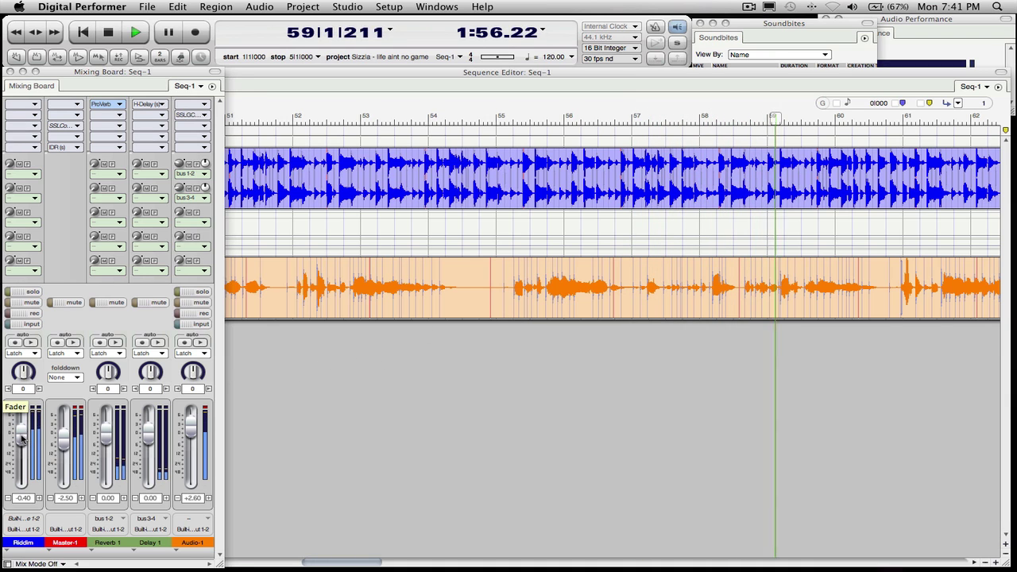
pyautogui.click(22, 437)
pyautogui.moveTo(22, 437); pyautogui.dragTo(21, 437)
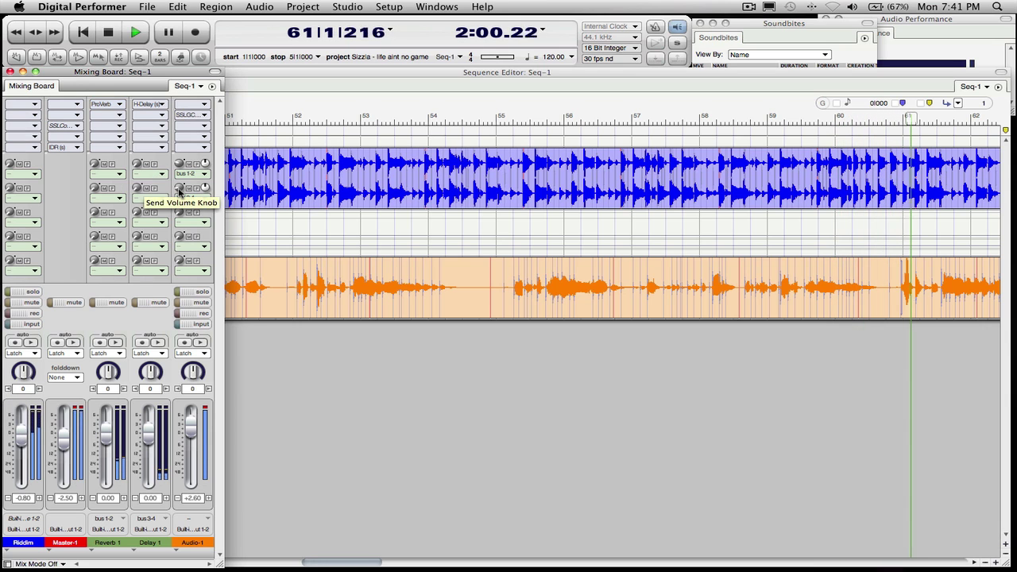
pyautogui.moveTo(180, 186); pyautogui.dragTo(179, 191)
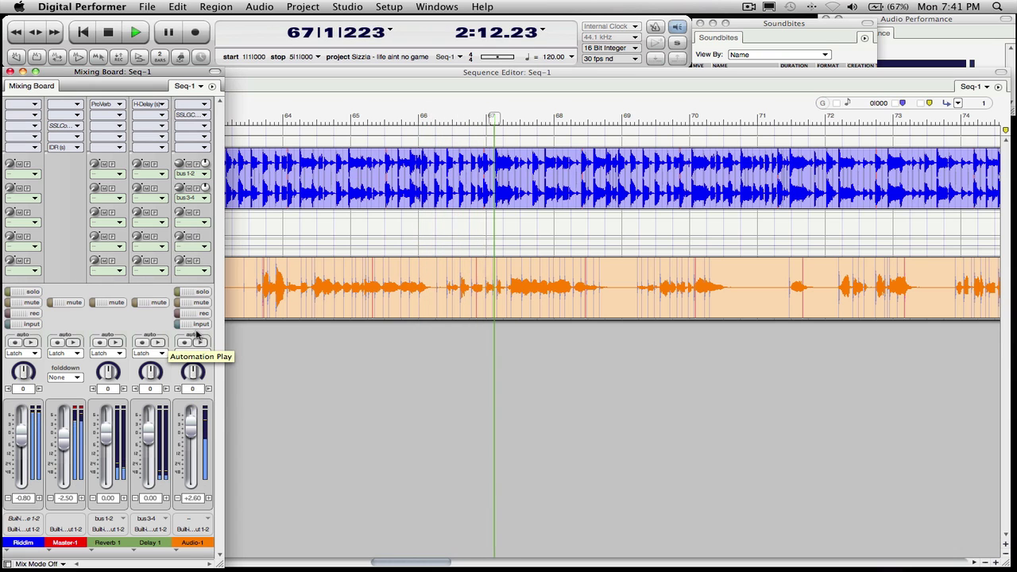
# Step: Adjust the system volume and review Audio-1's SSL G-Channel settings during playback, closing the effects window when done
pyautogui.press('XF86AudioRaiseVolume')
pyautogui.press('XF86AudioRaiseVolume')
pyautogui.press('XF86AudioLowerVolume')
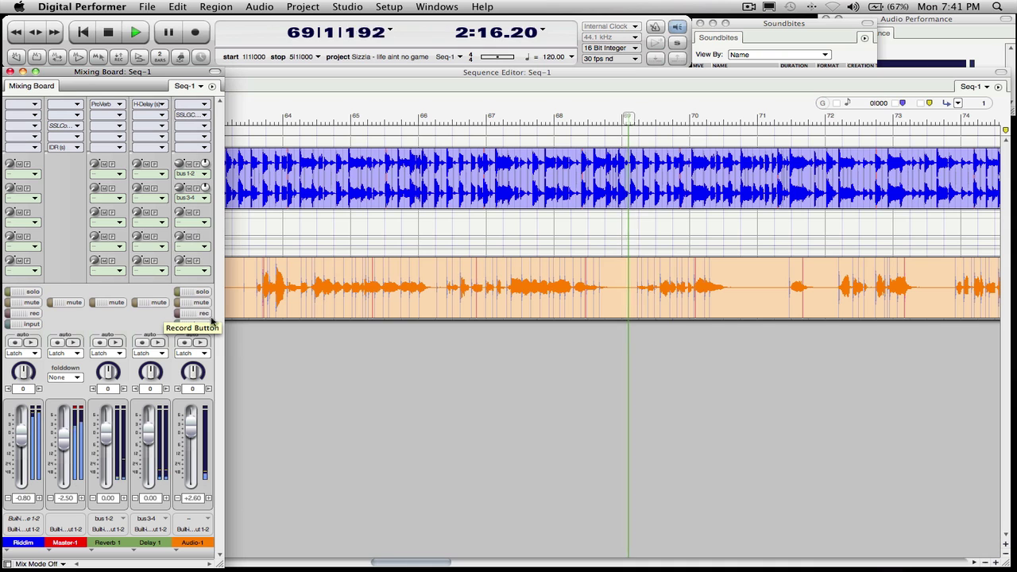
pyautogui.click(187, 116)
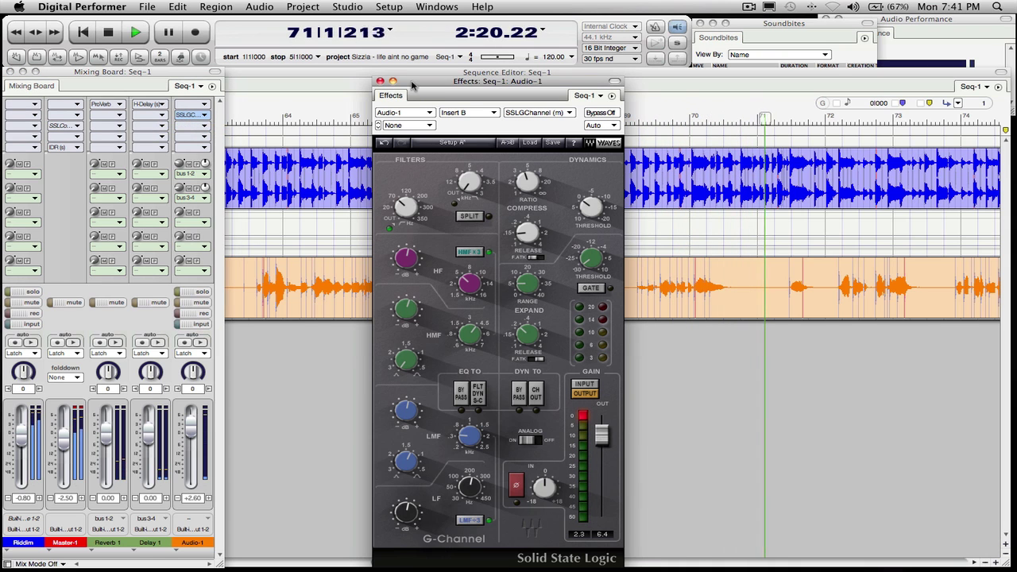
pyautogui.moveTo(411, 83); pyautogui.dragTo(408, 62)
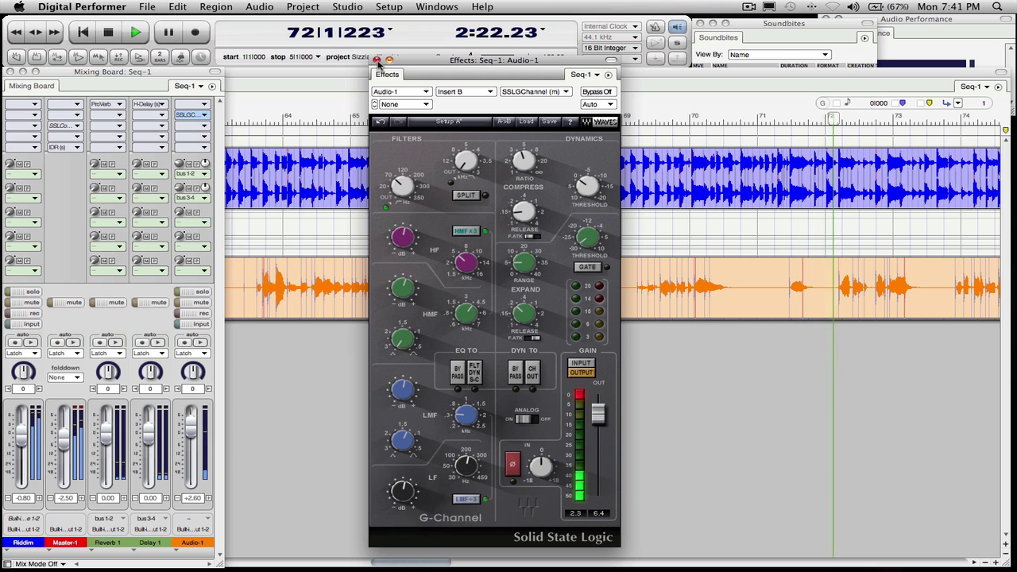
pyautogui.click(376, 61)
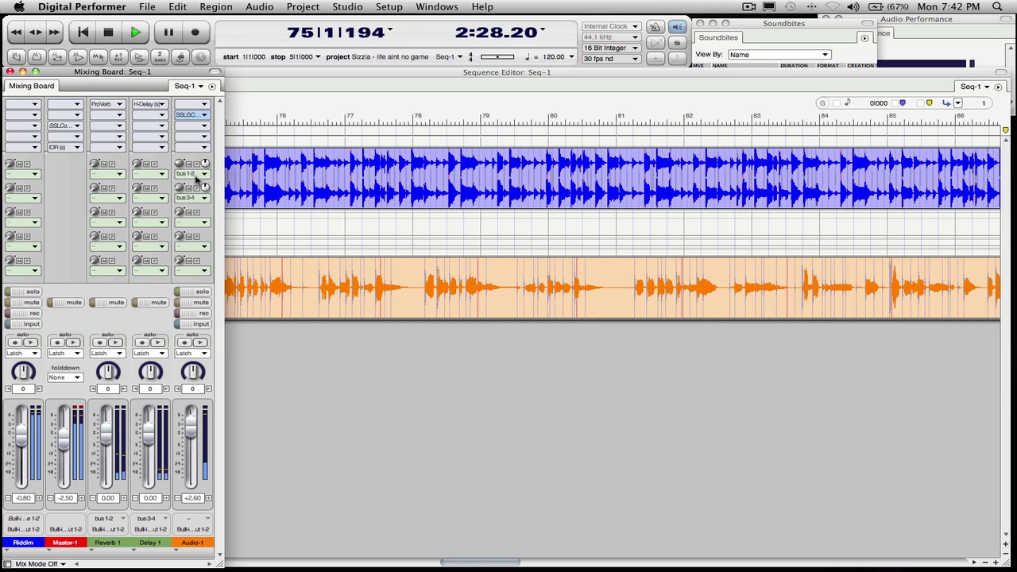
# Step: Shorten the ProVerb reverb length on Reverb 1 to about 2.02 s and close its effects window
pyautogui.click(102, 107)
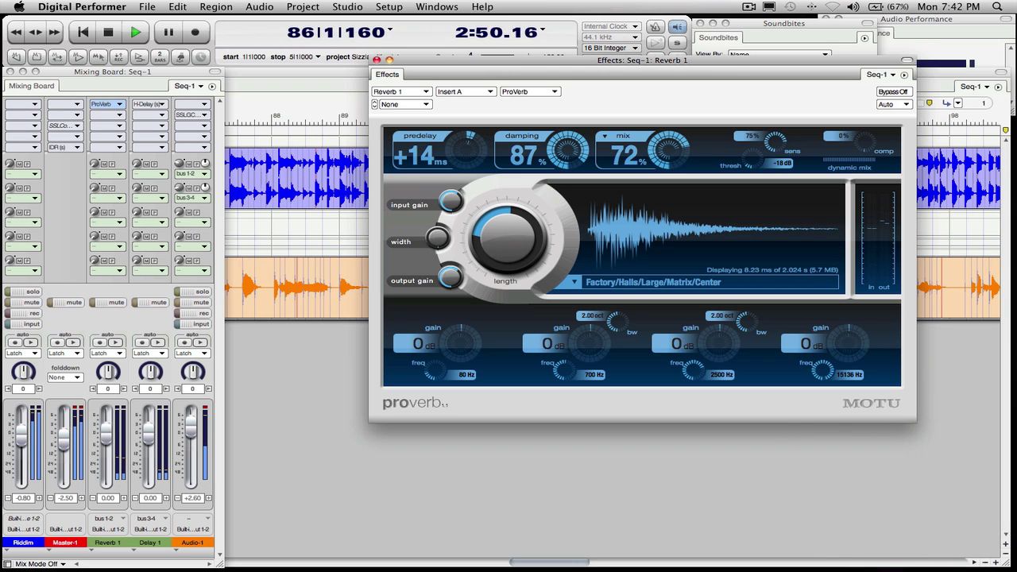
pyautogui.click(377, 60)
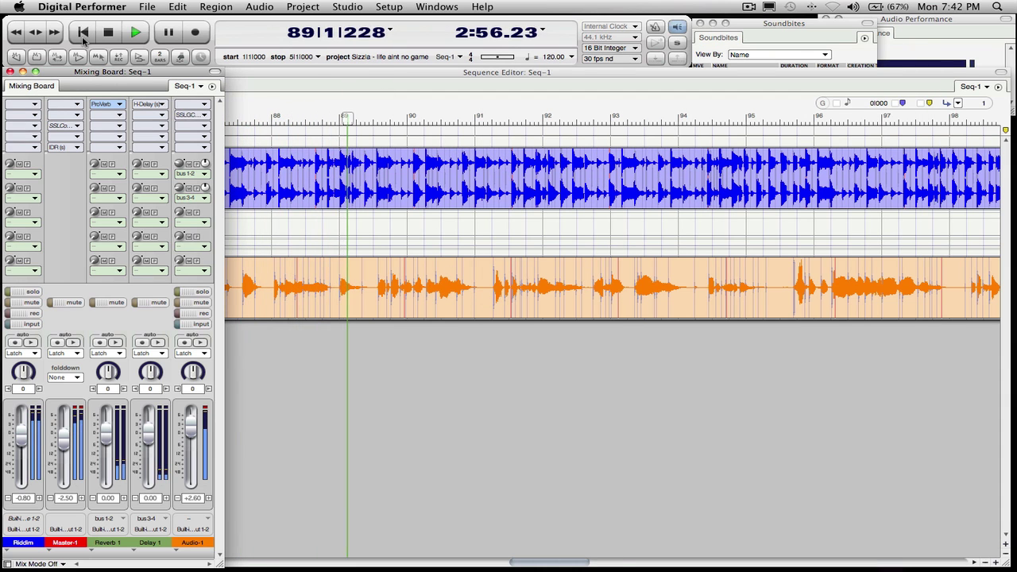
# Step: Bring the Sequence Editor forward and zoom out to view how far the Riddim and Audio-1 tracks extend
pyautogui.click(576, 382)
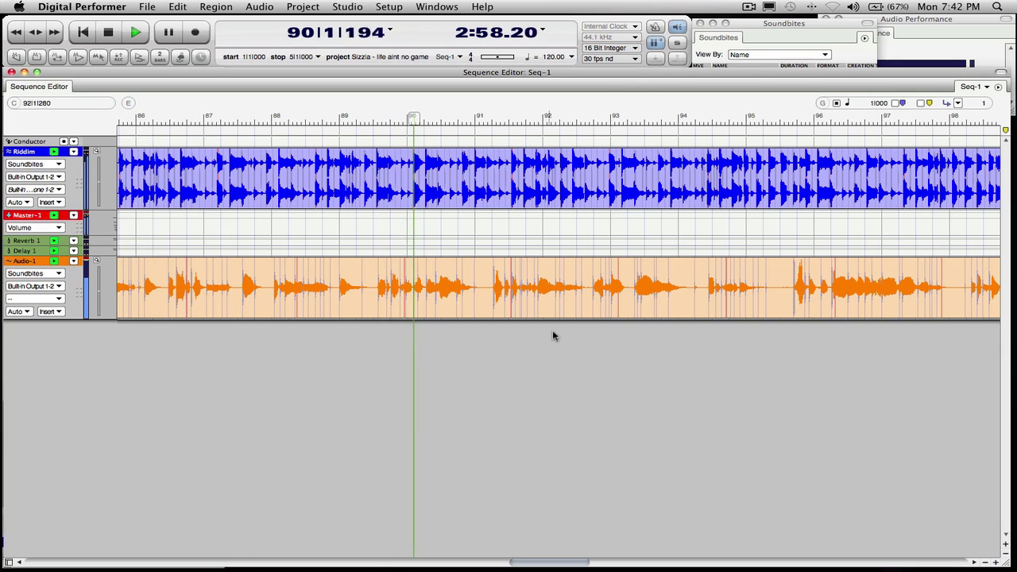
pyautogui.press('super+Left')
pyautogui.press('super+Left')
pyautogui.press('super+Left')
pyautogui.press('super+Left')
pyautogui.press('super+Left')
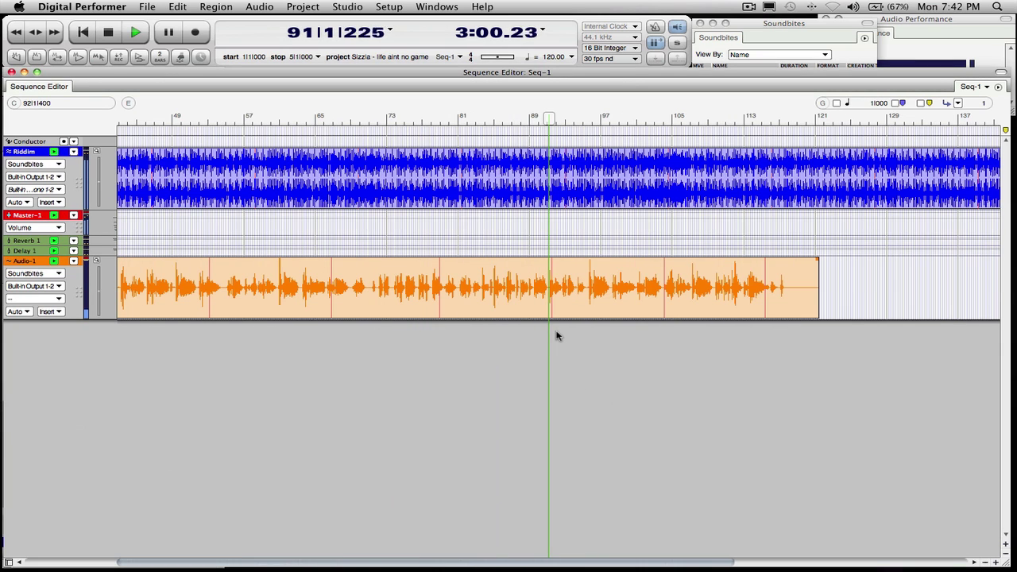
pyautogui.press('super+bracketleft')
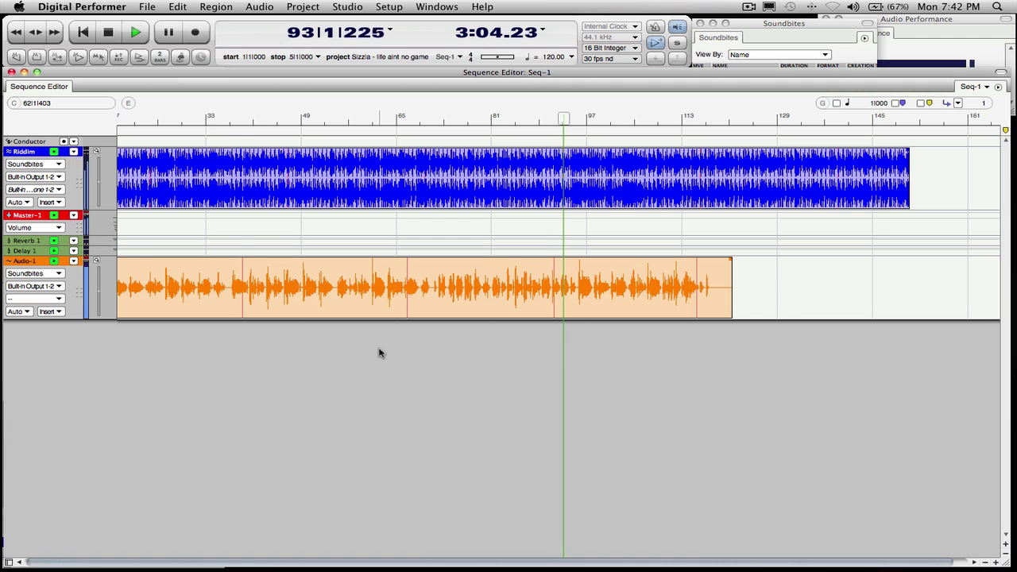
# Step: Show the Mixing Board again, open Audio-1's SSL G-Channel, and place its effects window beside the mixer
pyautogui.hotkey('shift', 'm')
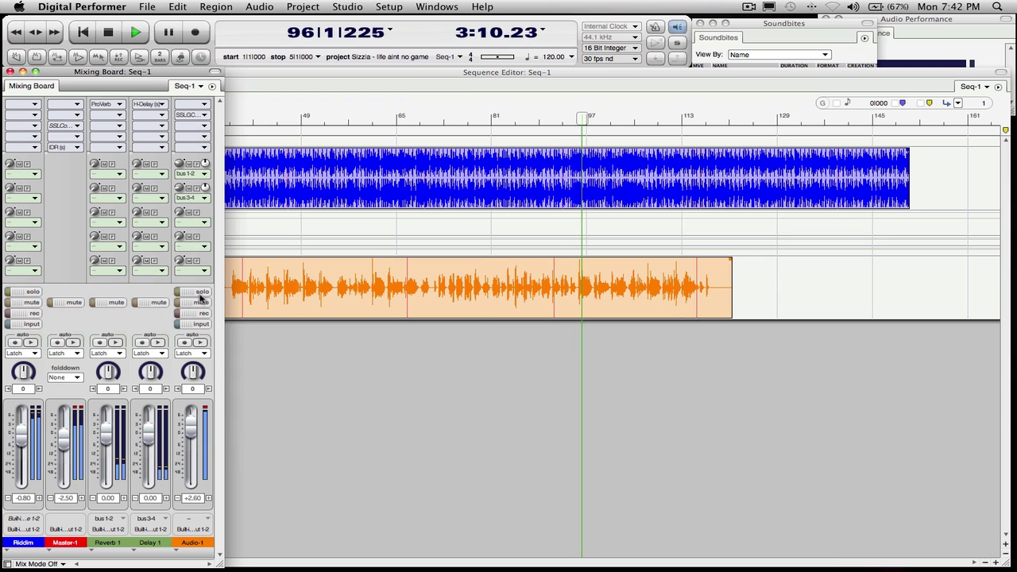
pyautogui.doubleClick(192, 114)
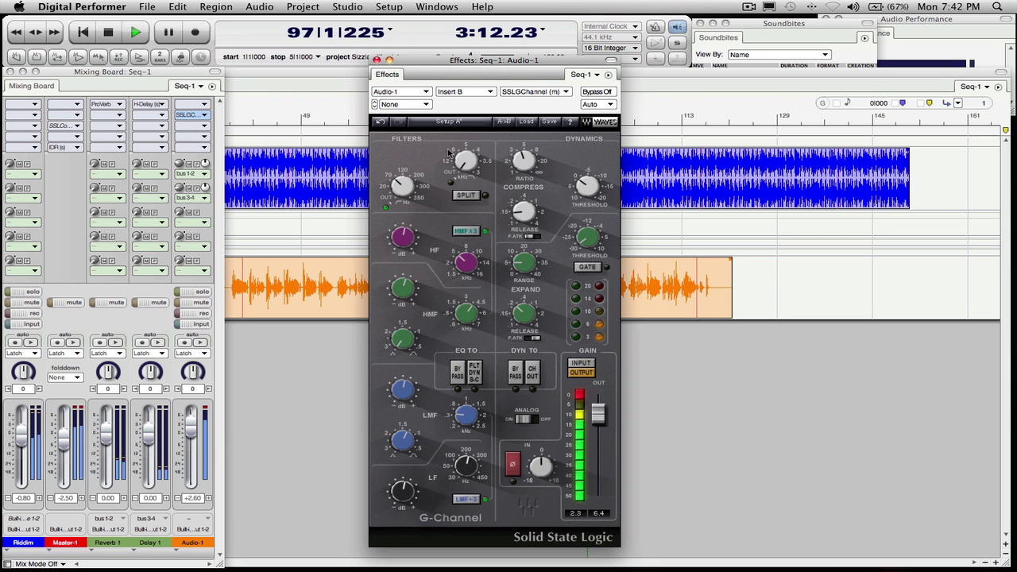
pyautogui.moveTo(445, 64); pyautogui.dragTo(784, 63)
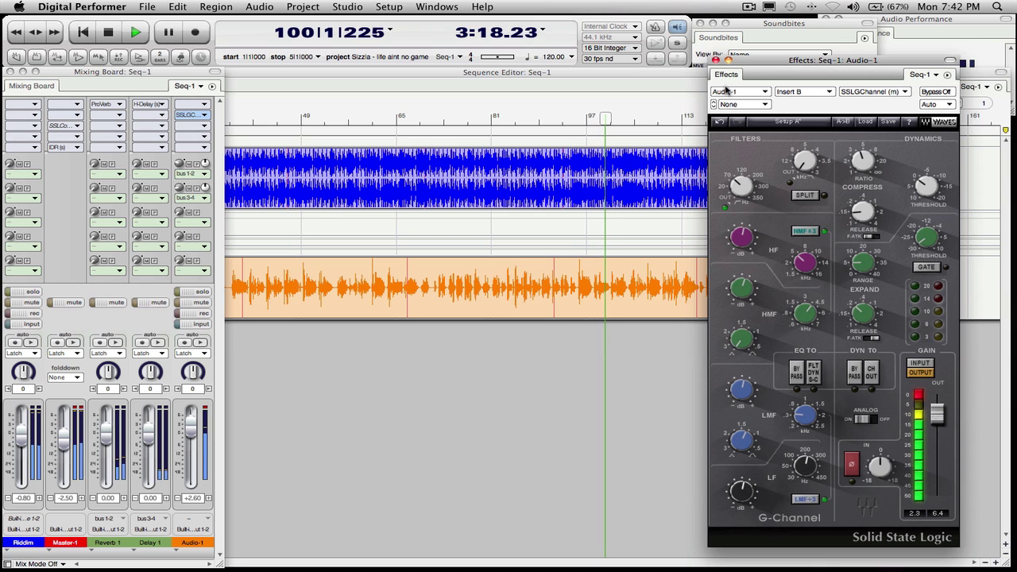
pyautogui.moveTo(748, 61); pyautogui.dragTo(292, 77)
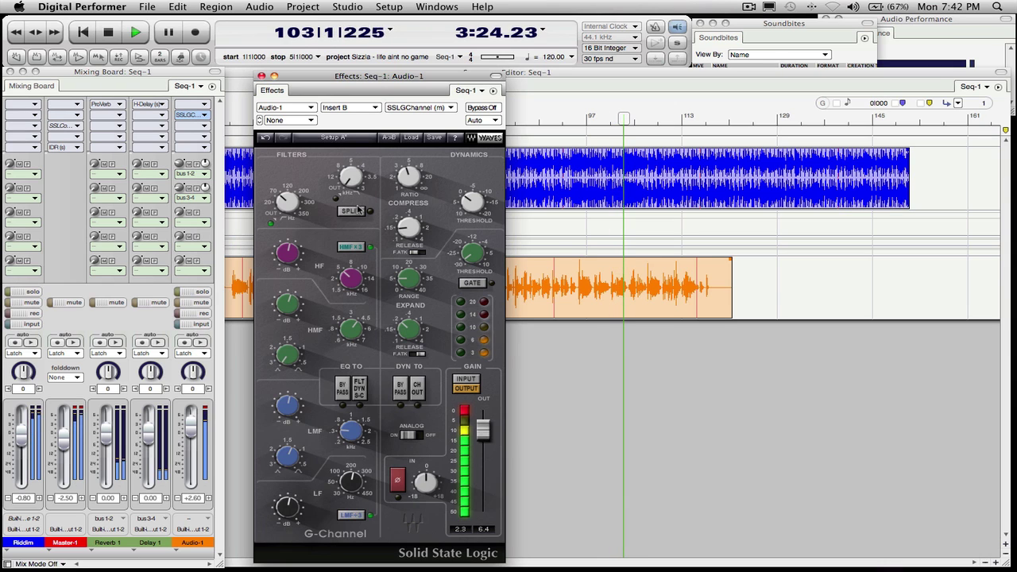
# Step: Lower the system volume, touch up the LF gain on Audio-1's SSL G-Channel, and close its effects window
pyautogui.press('XF86AudioLowerVolume')
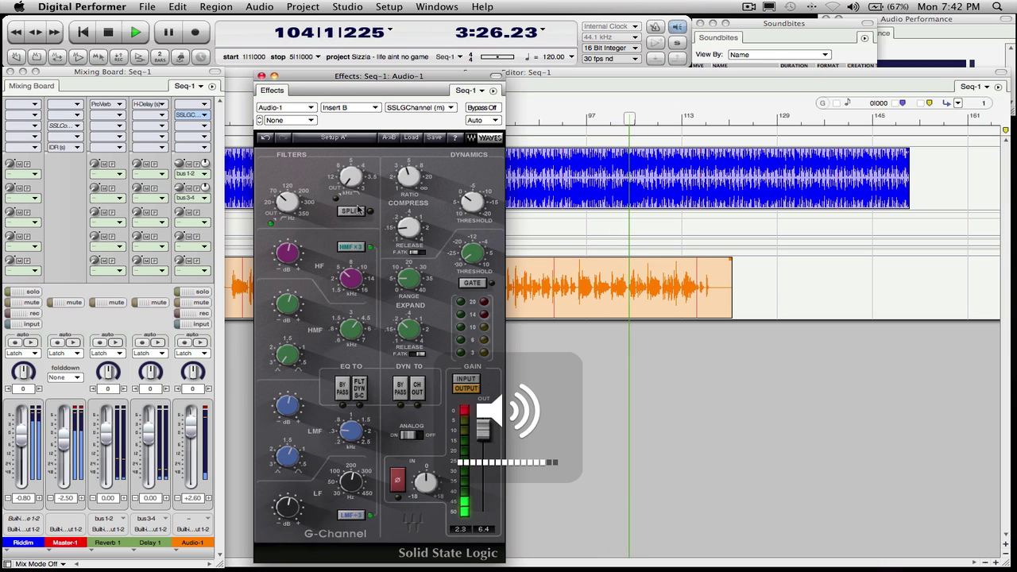
pyautogui.press('XF86AudioLowerVolume')
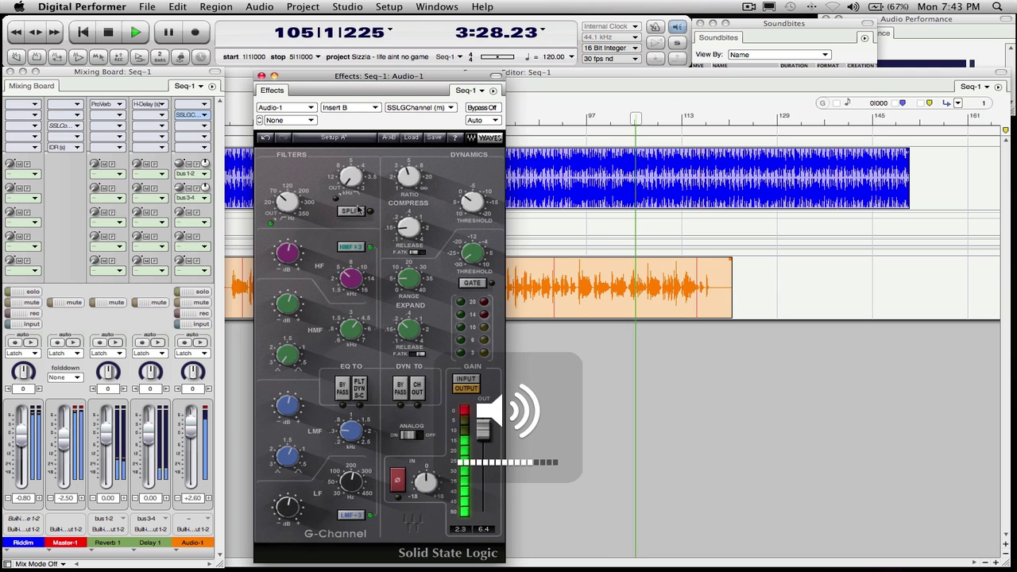
pyautogui.press('XF86AudioLowerVolume')
pyautogui.click(284, 509)
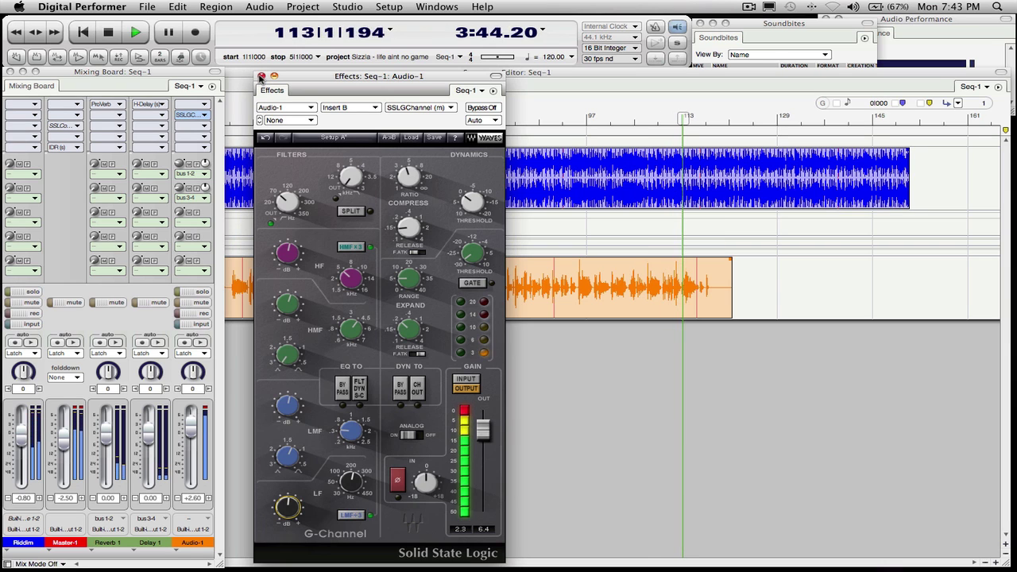
pyautogui.click(260, 77)
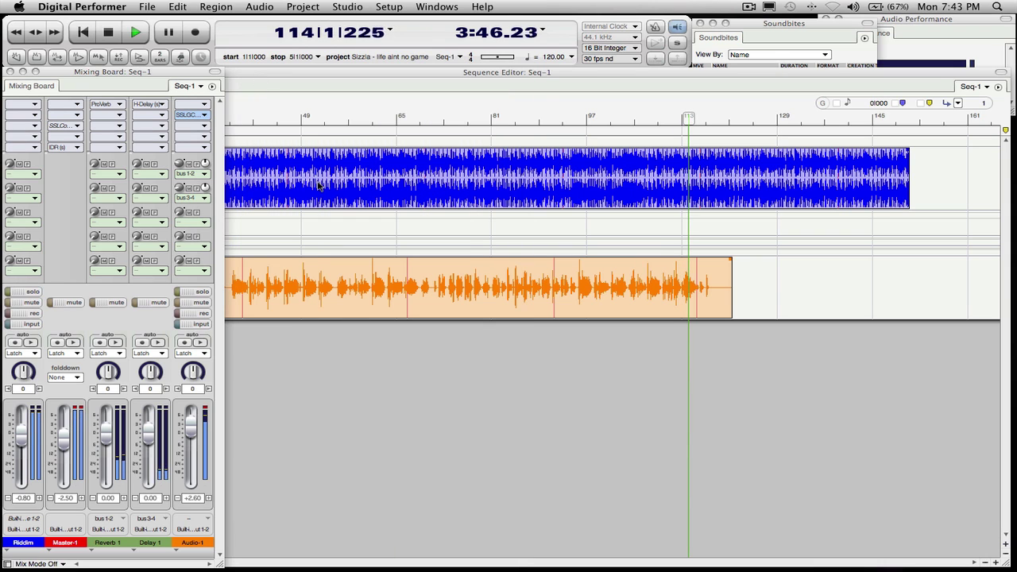